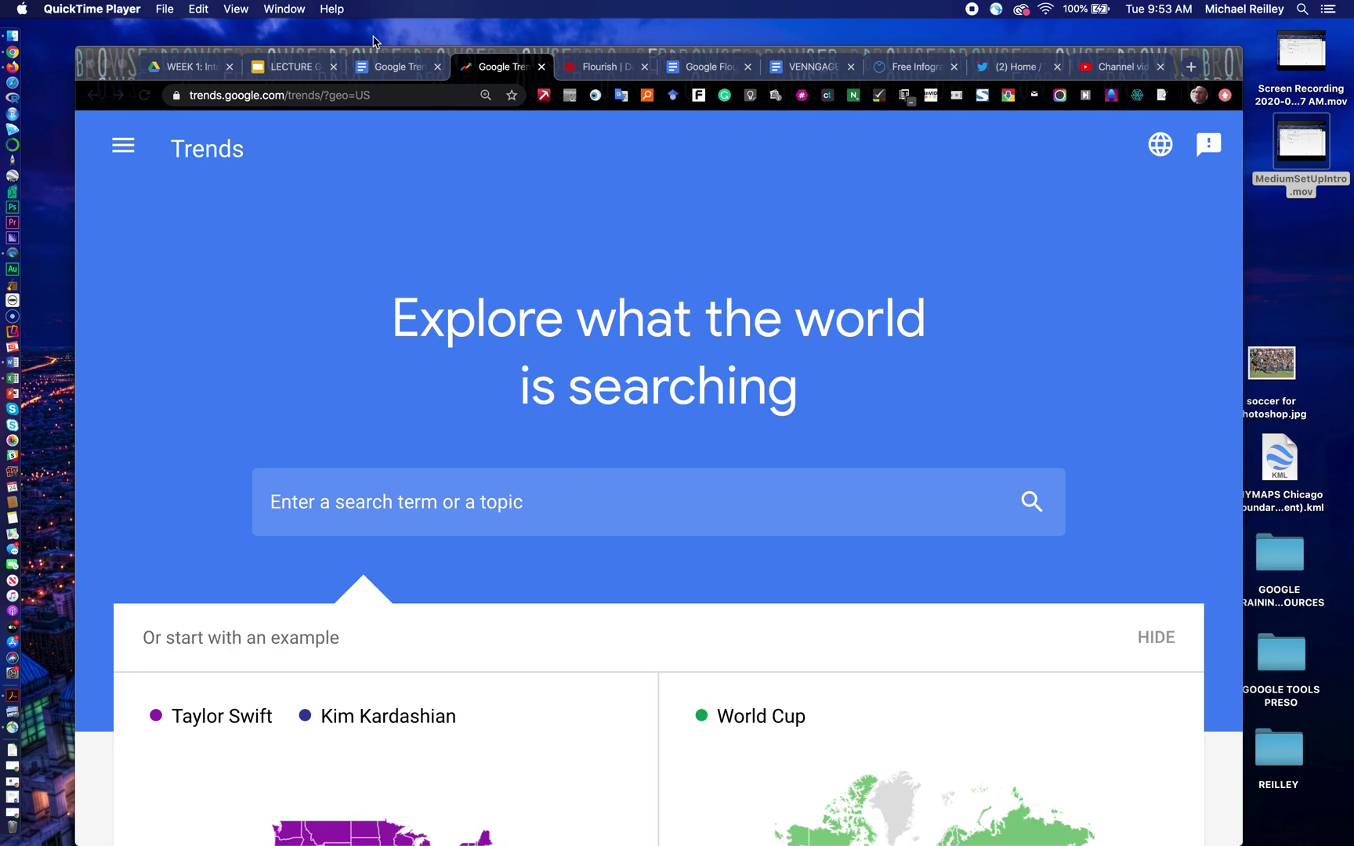
# Step: Review the Google Trends Assignment document, from the assignment instructions through the example post links
pyautogui.click(388, 71)
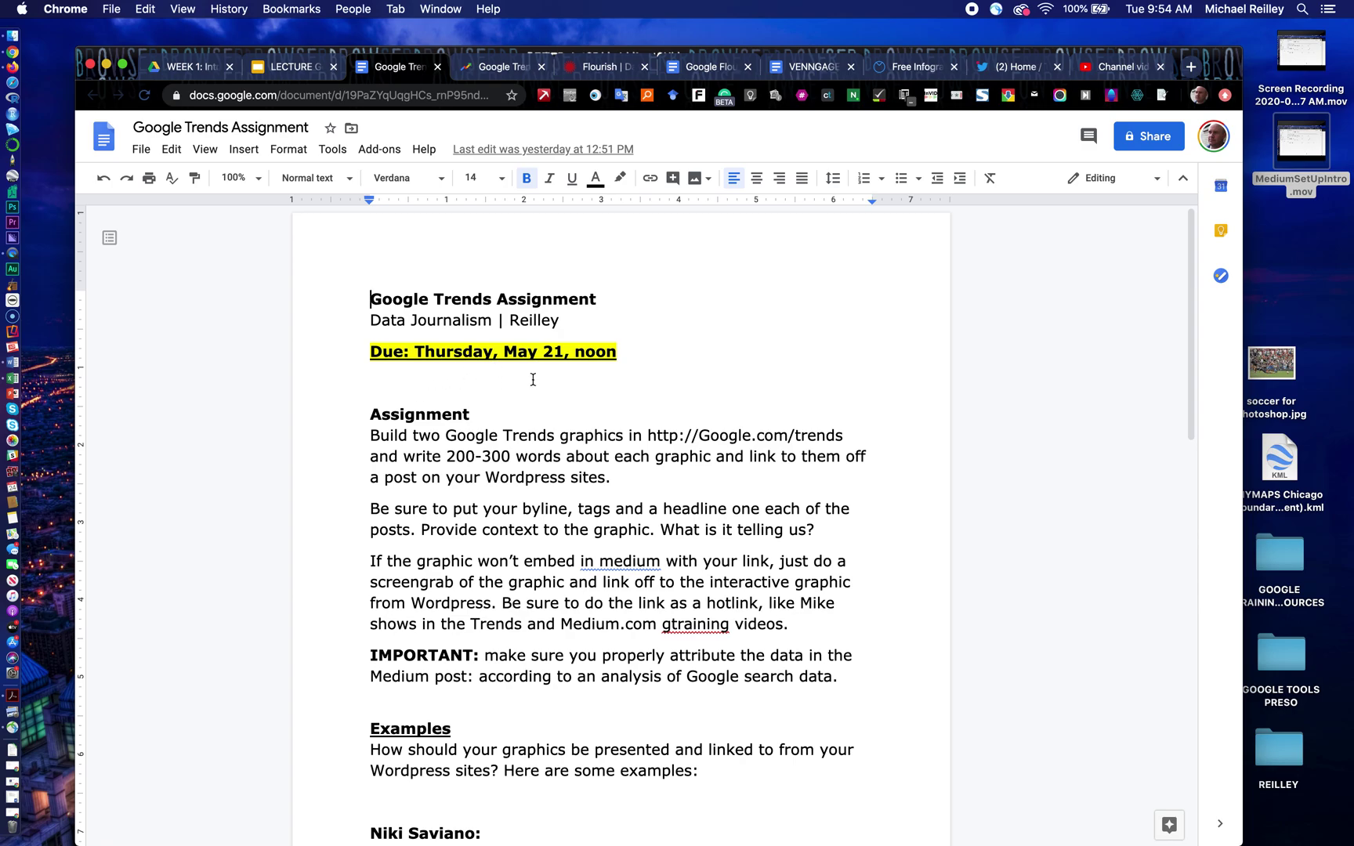
pyautogui.scroll(-3, 564, 532)
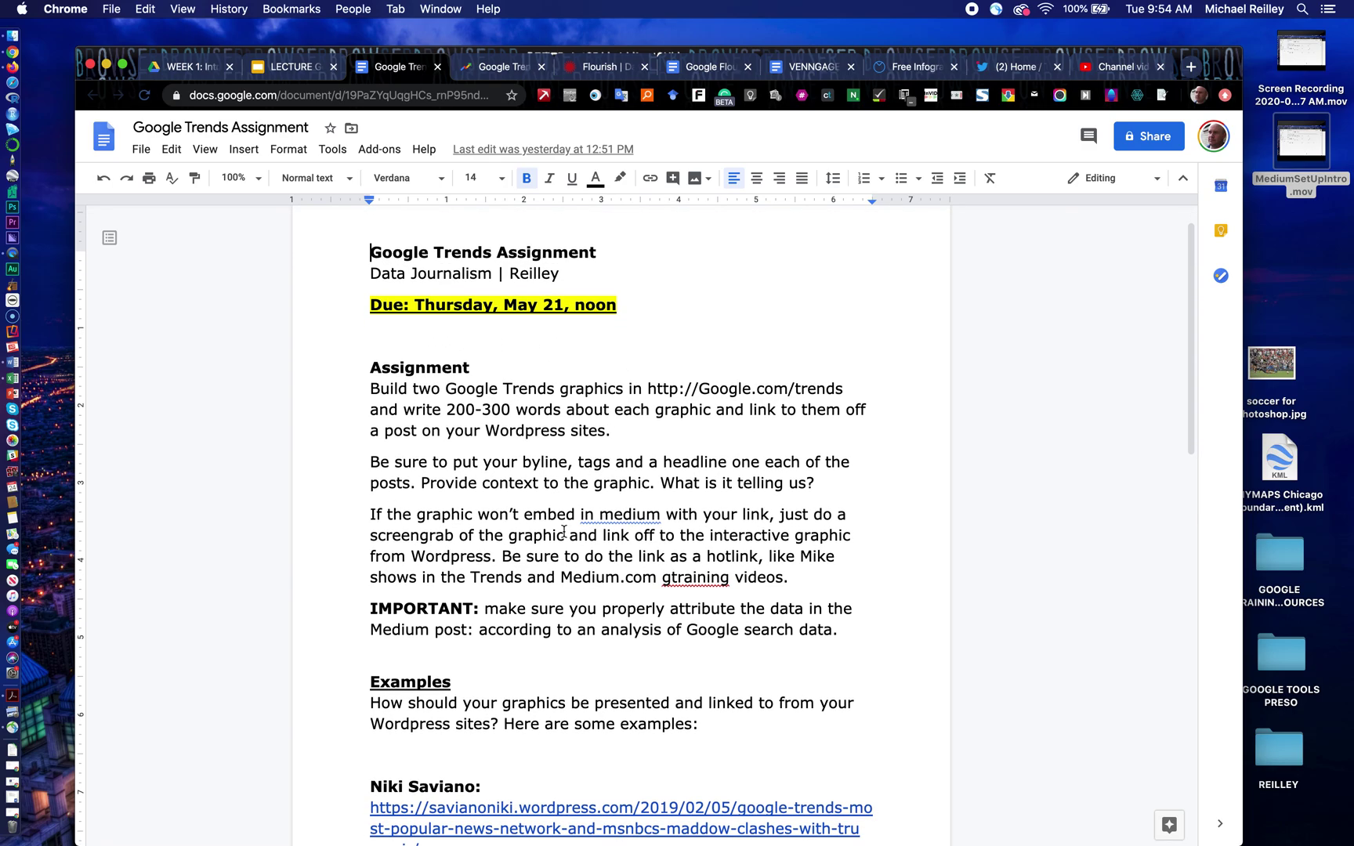
pyautogui.scroll(-1, 564, 531)
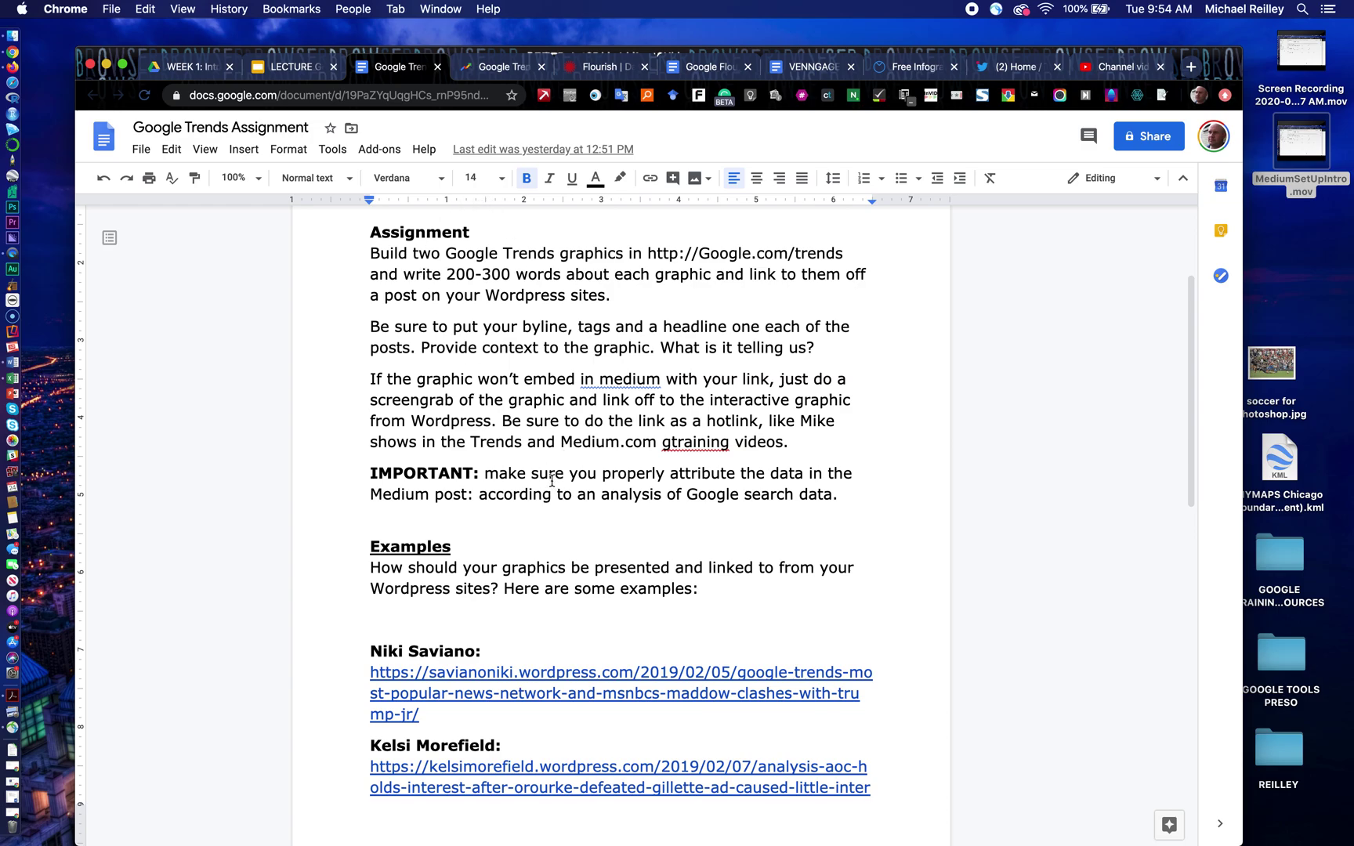
pyautogui.scroll(-11, 552, 480)
pyautogui.scroll(-4, 530, 651)
pyautogui.scroll(12, 538, 504)
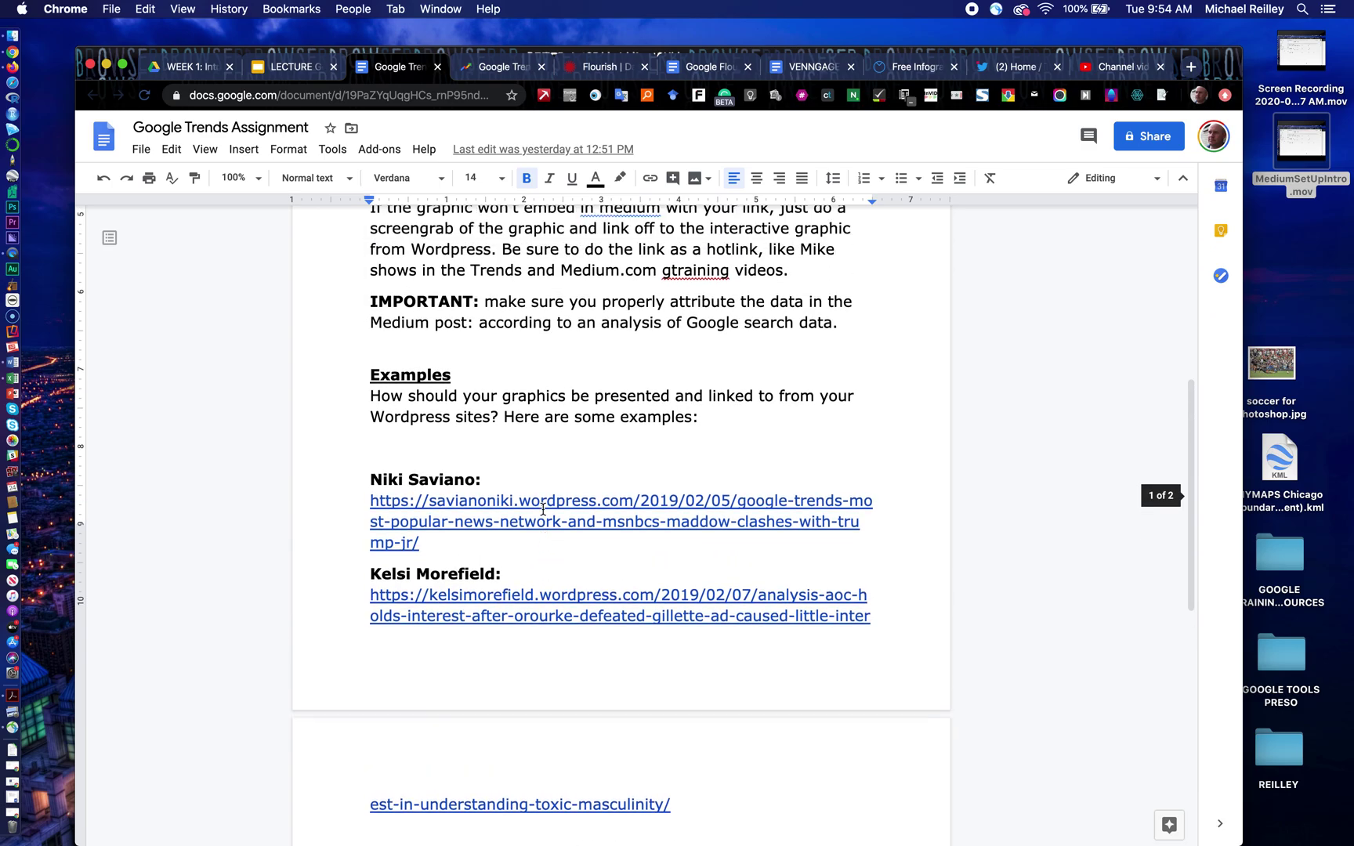
pyautogui.scroll(8, 543, 509)
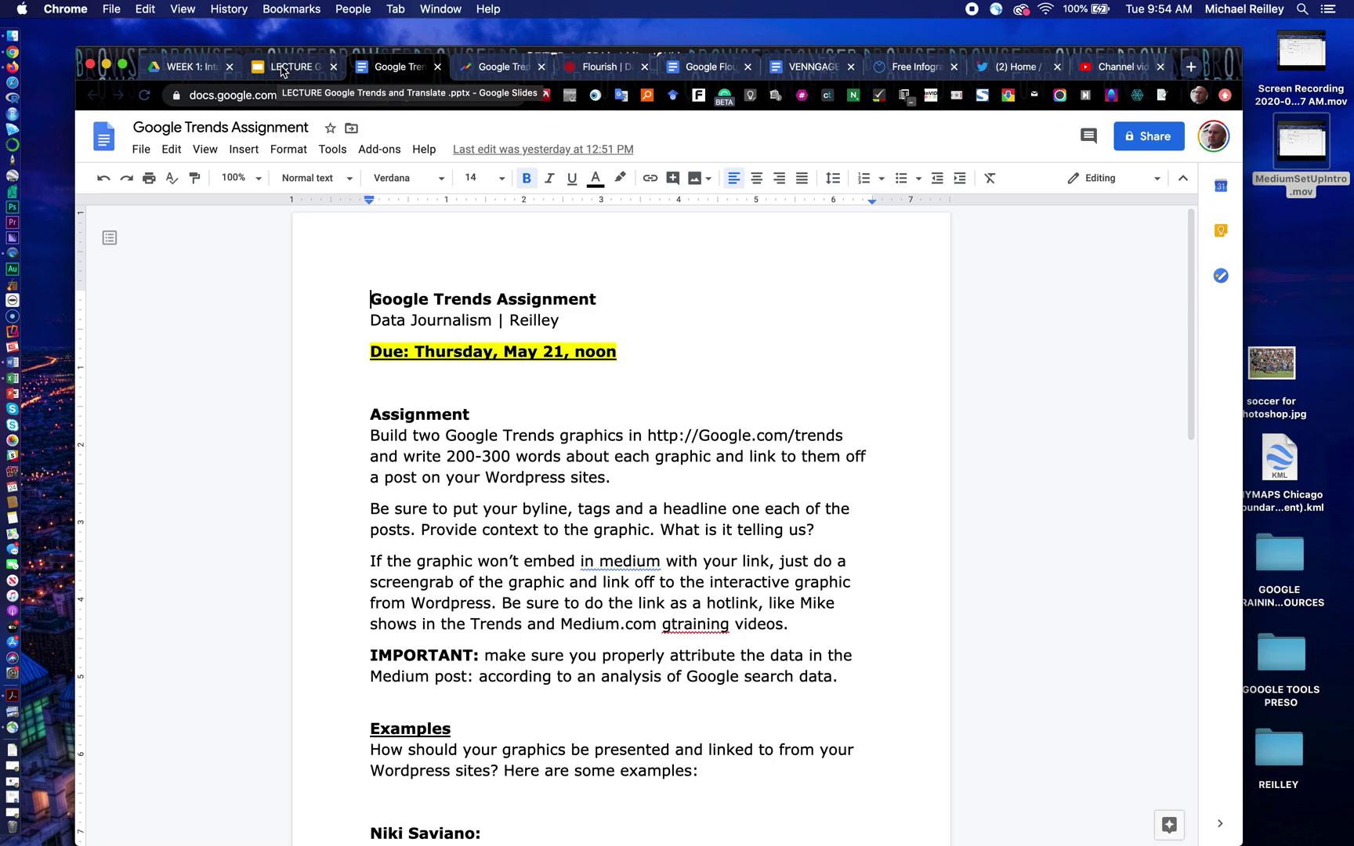
pyautogui.click(282, 68)
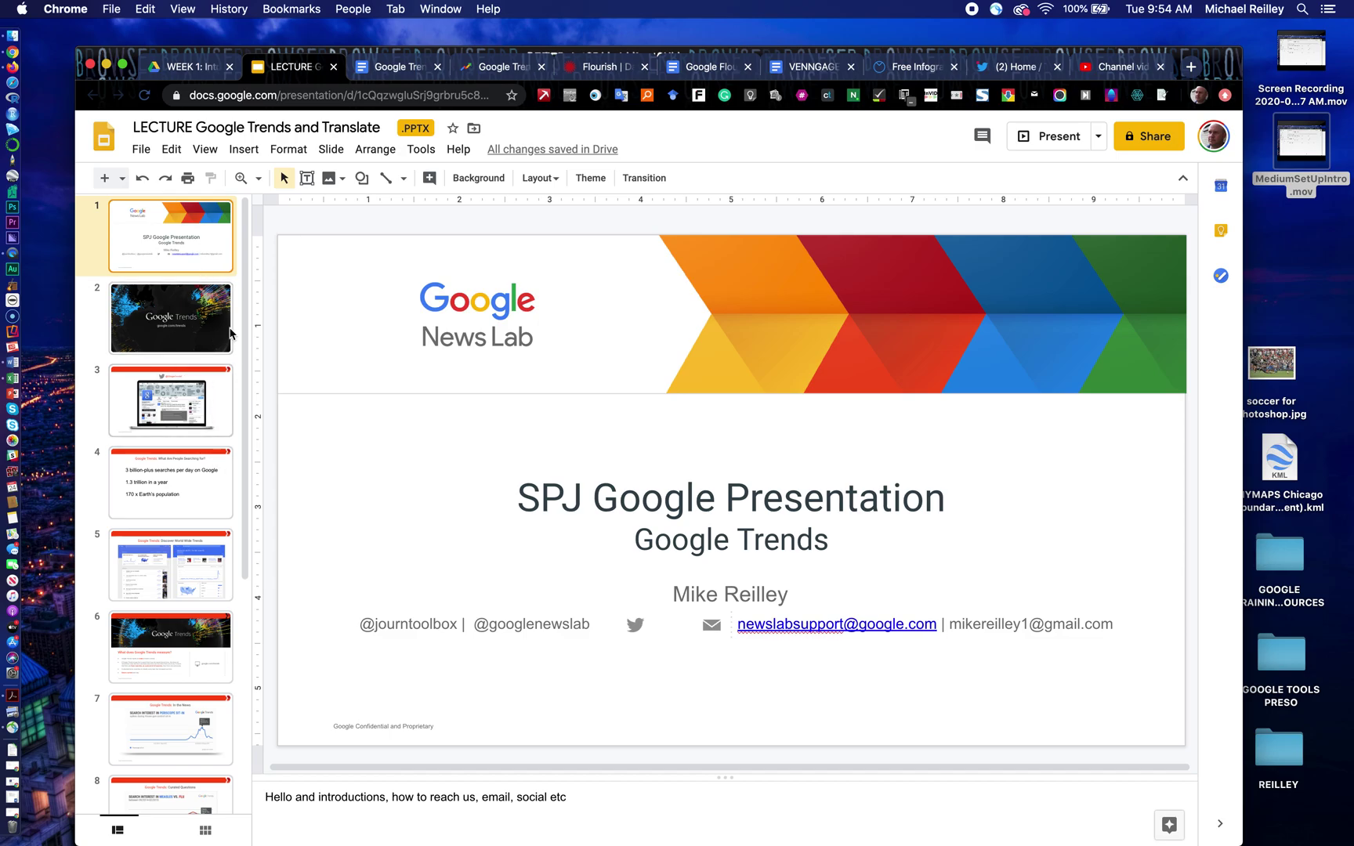
pyautogui.click(197, 330)
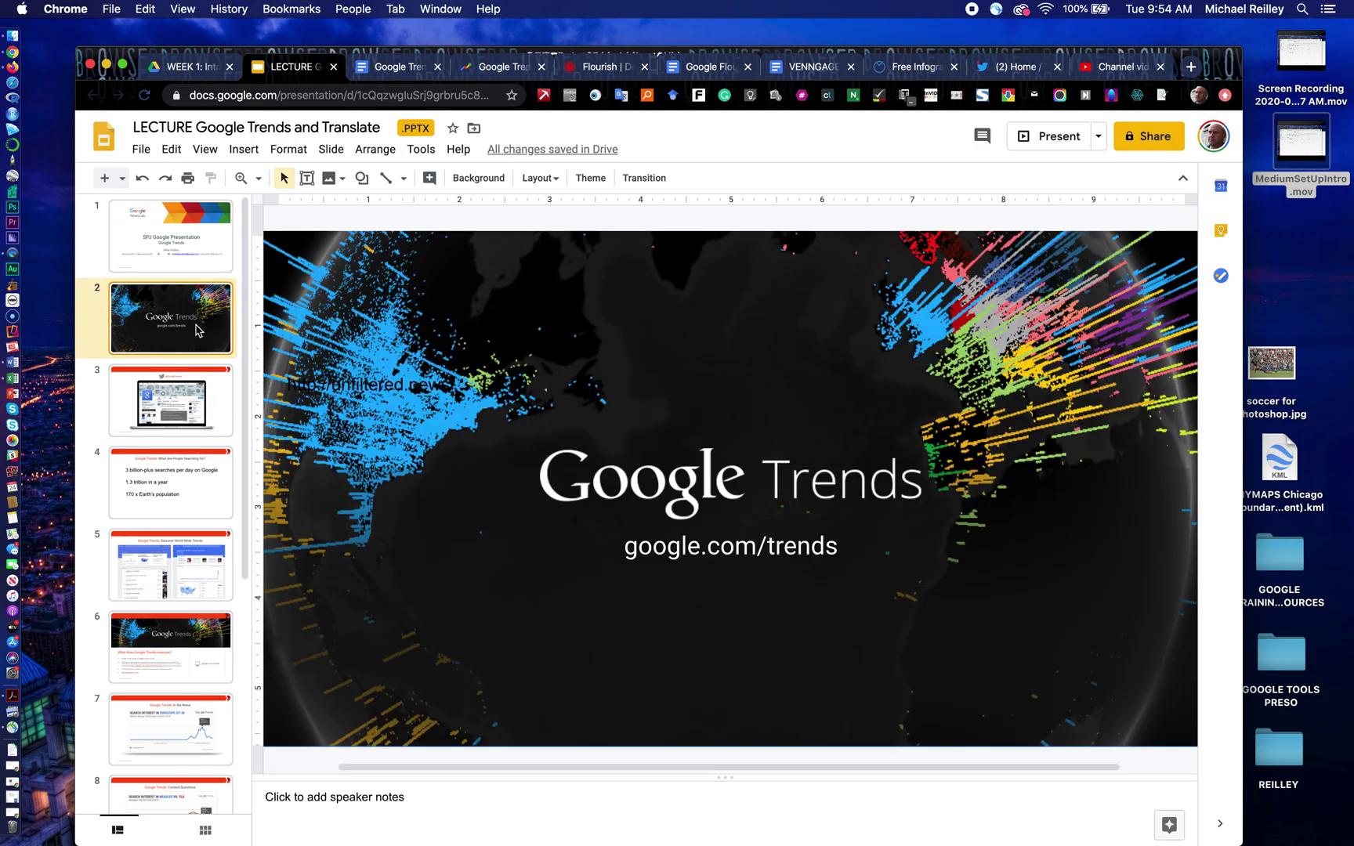
pyautogui.press('Down')
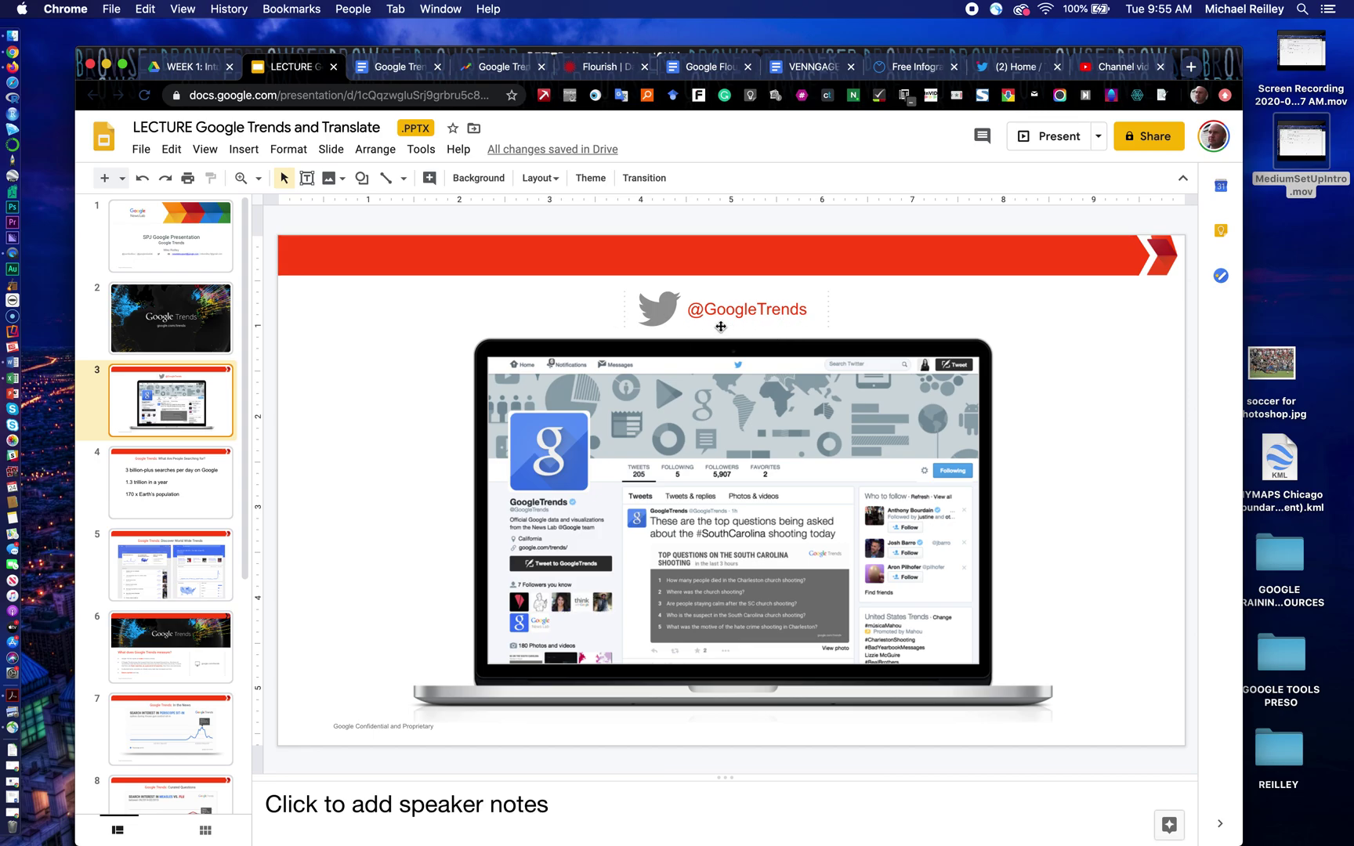
# Step: Switch to the Google Trends home page and examine its search field and example comparison maps
pyautogui.click(499, 69)
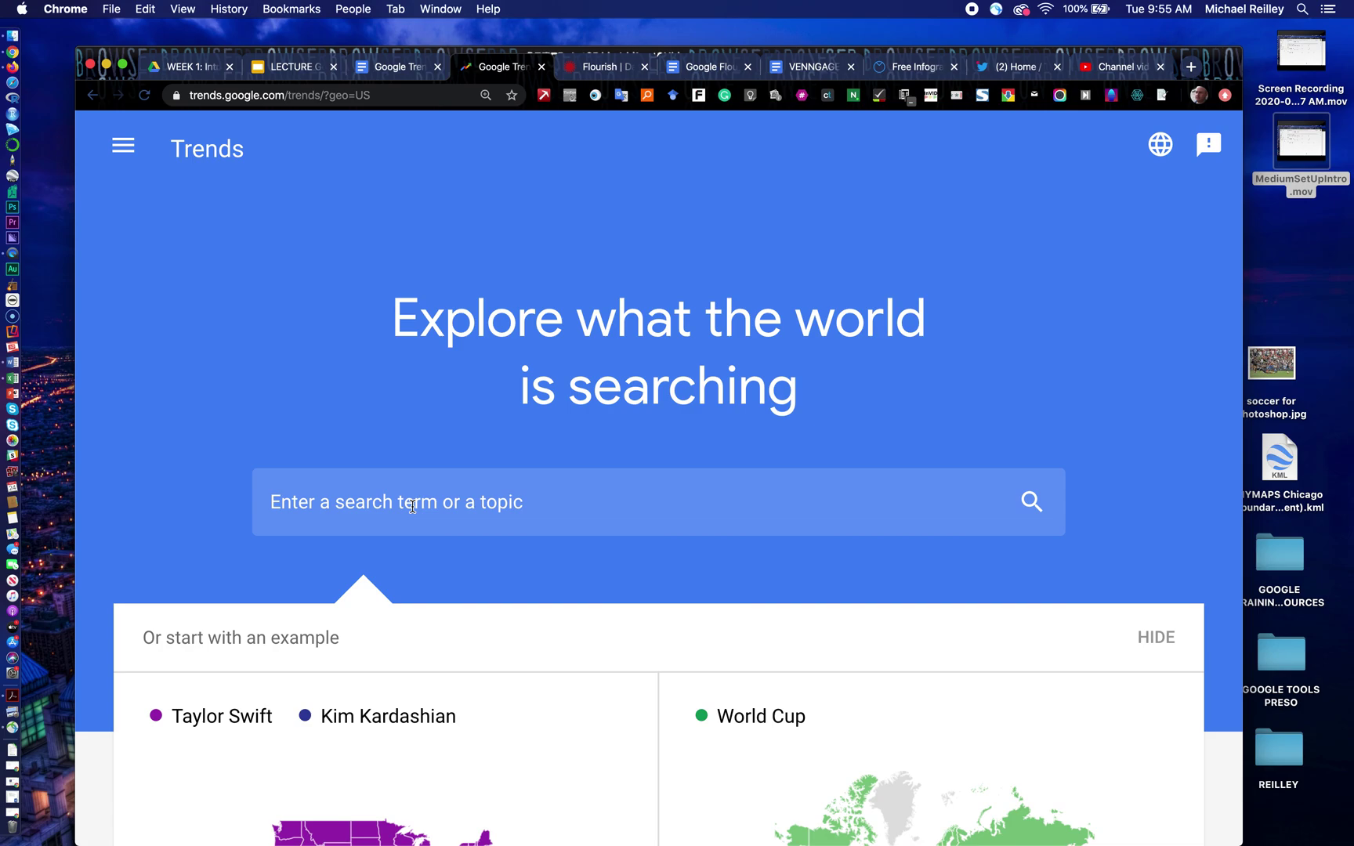
pyautogui.scroll(-5, 413, 506)
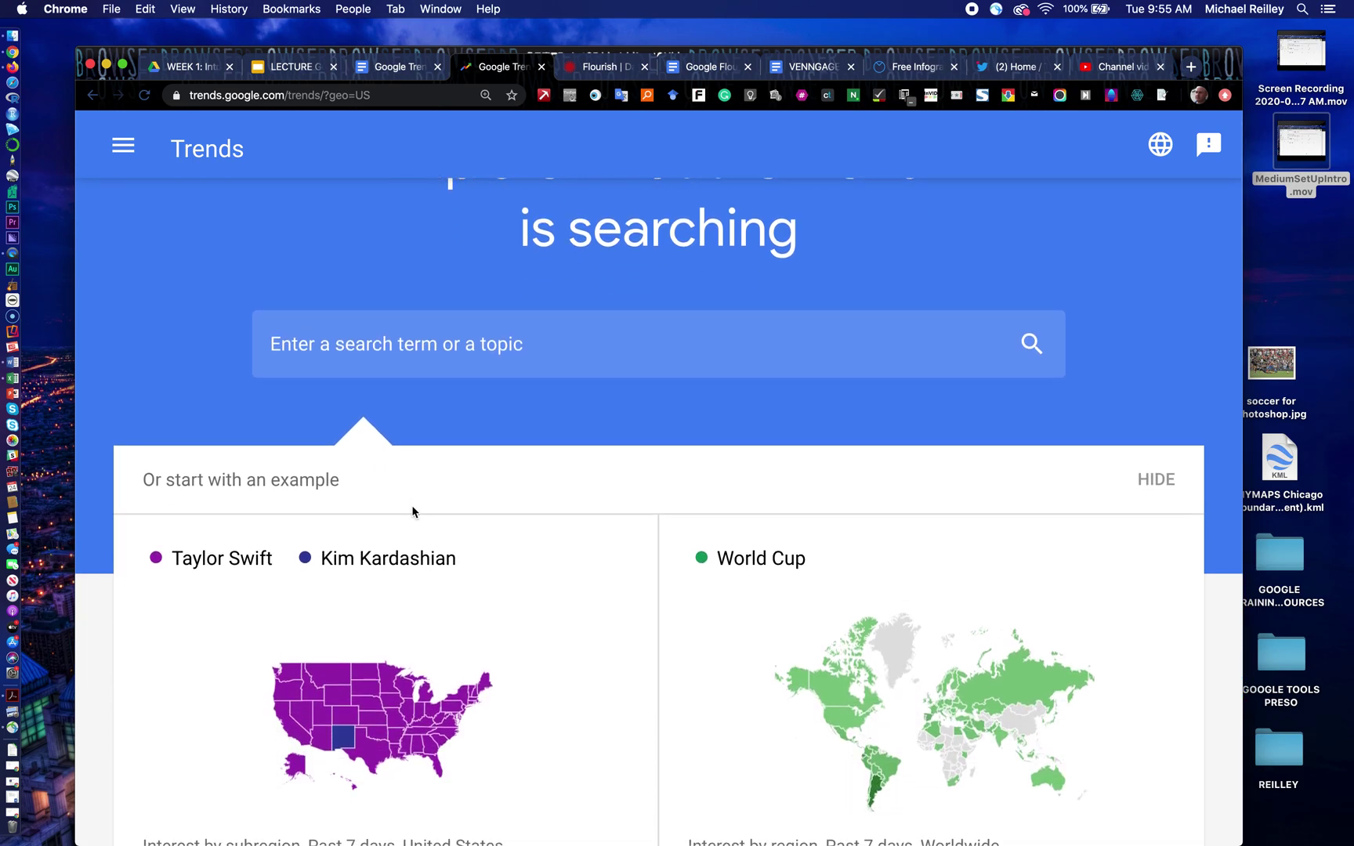
pyautogui.scroll(-3, 413, 512)
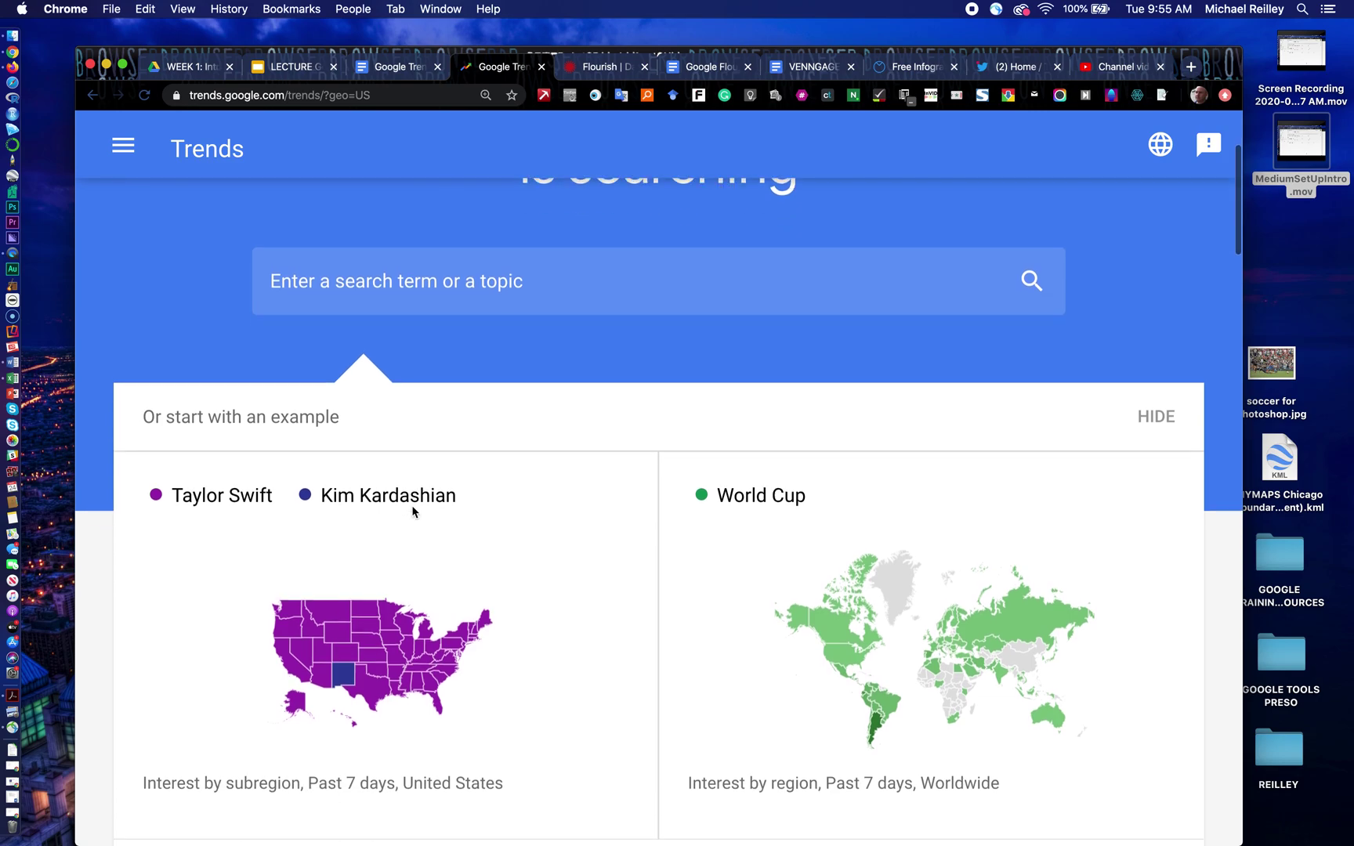
pyautogui.scroll(-3, 414, 512)
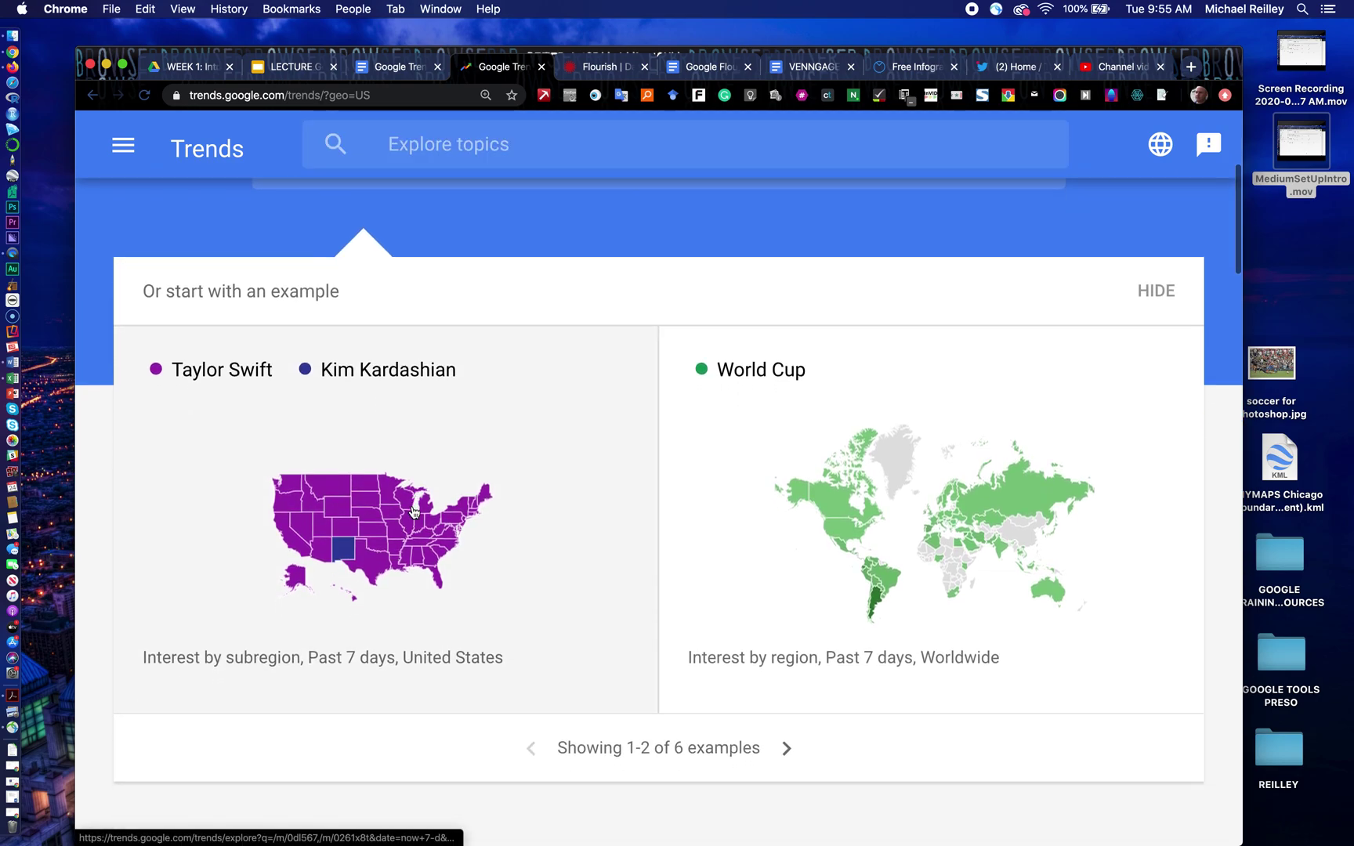
pyautogui.scroll(-1, 413, 513)
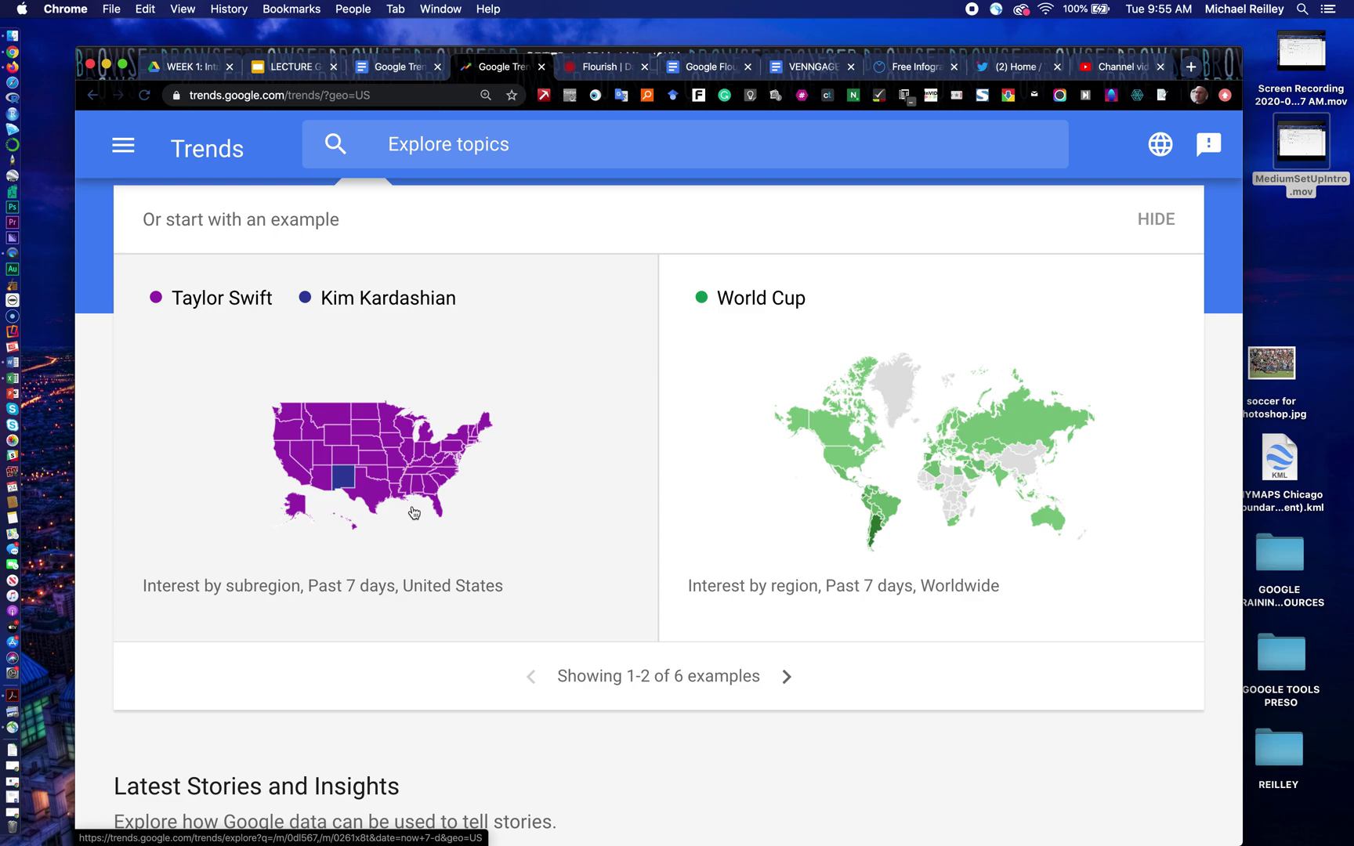
pyautogui.scroll(-2, 414, 512)
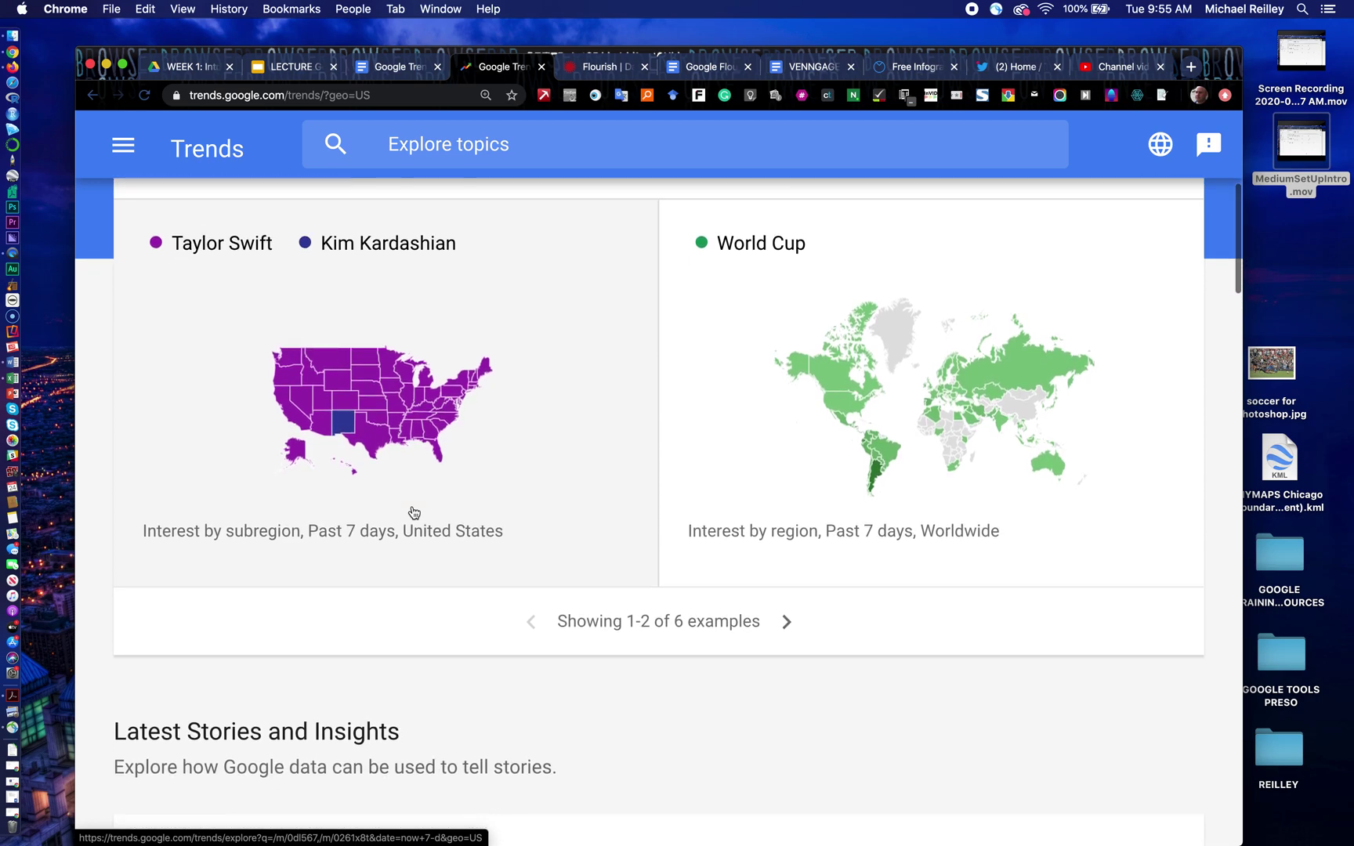
pyautogui.scroll(2, 414, 512)
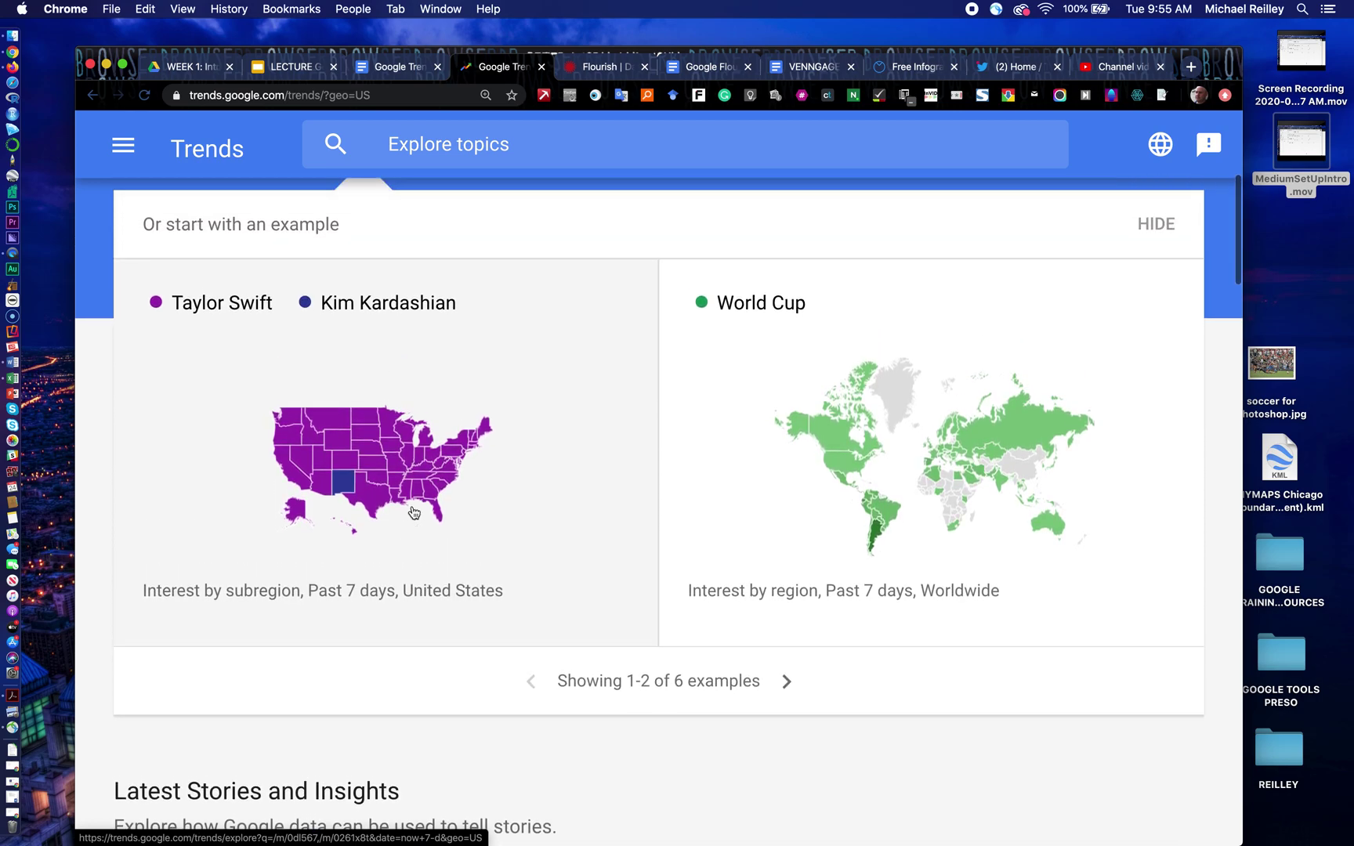
pyautogui.scroll(8, 414, 513)
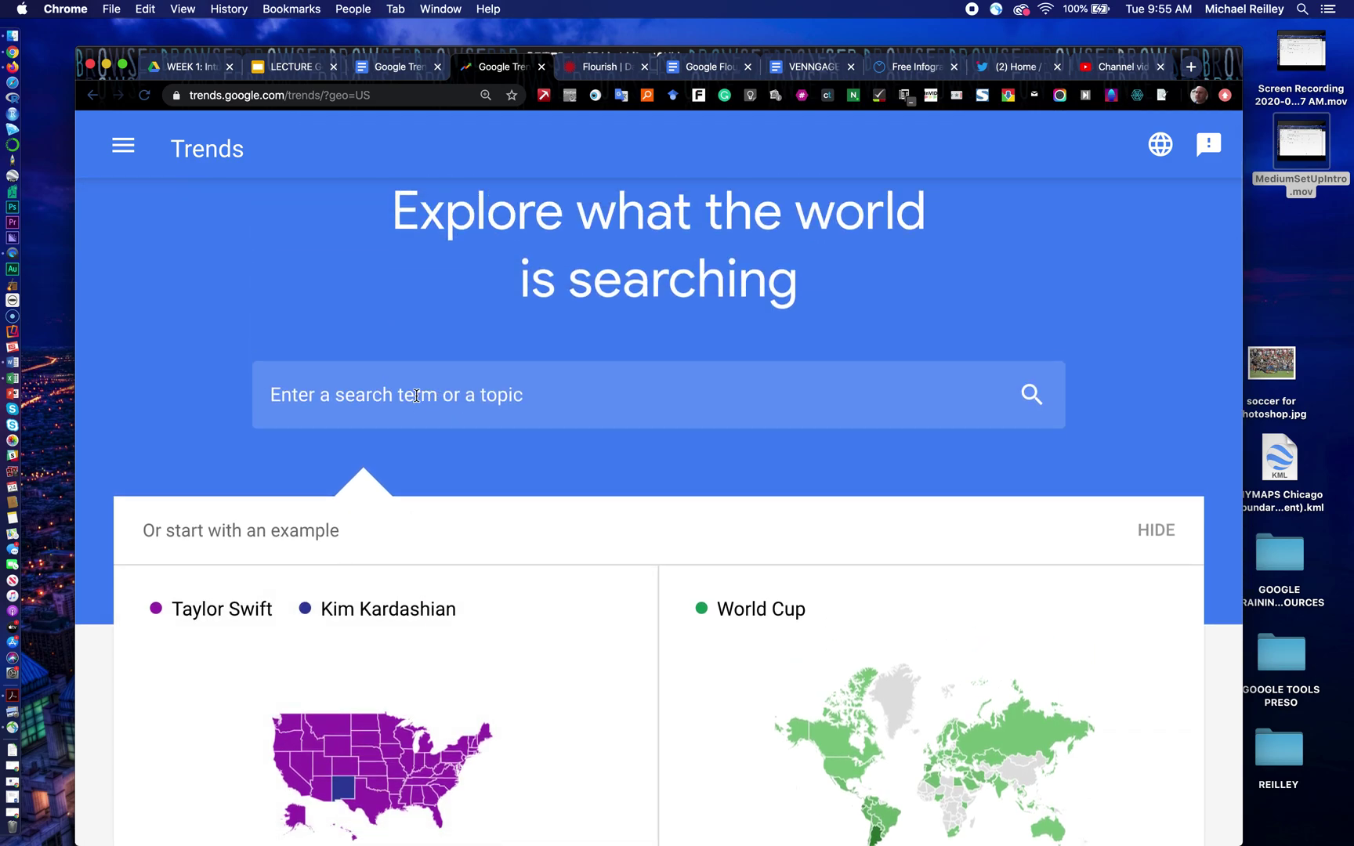
# Step: Examine the Latest Stories and Insights and the Recently trending searches on the Trends home page
pyautogui.scroll(-5, 547, 566)
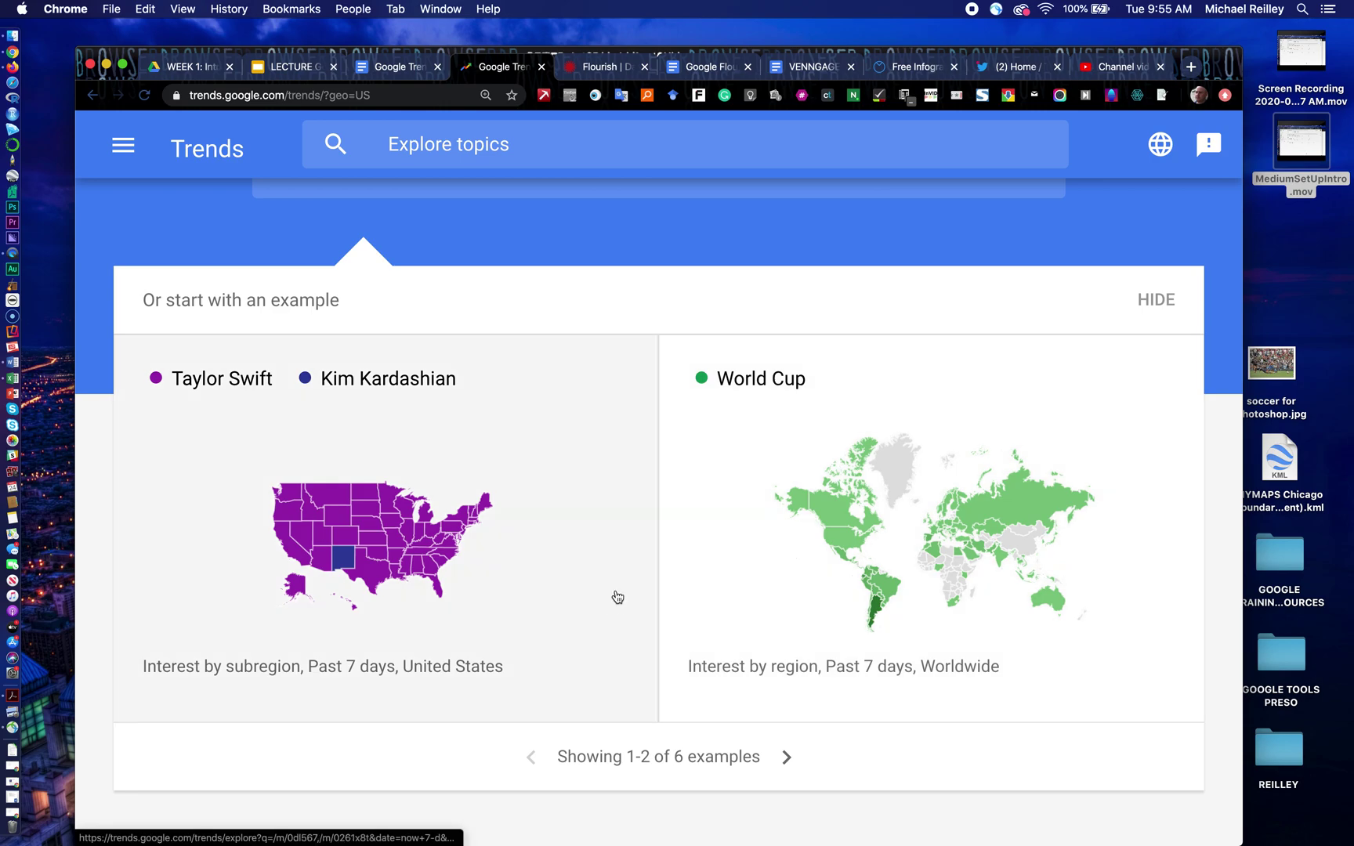
pyautogui.scroll(-7, 759, 581)
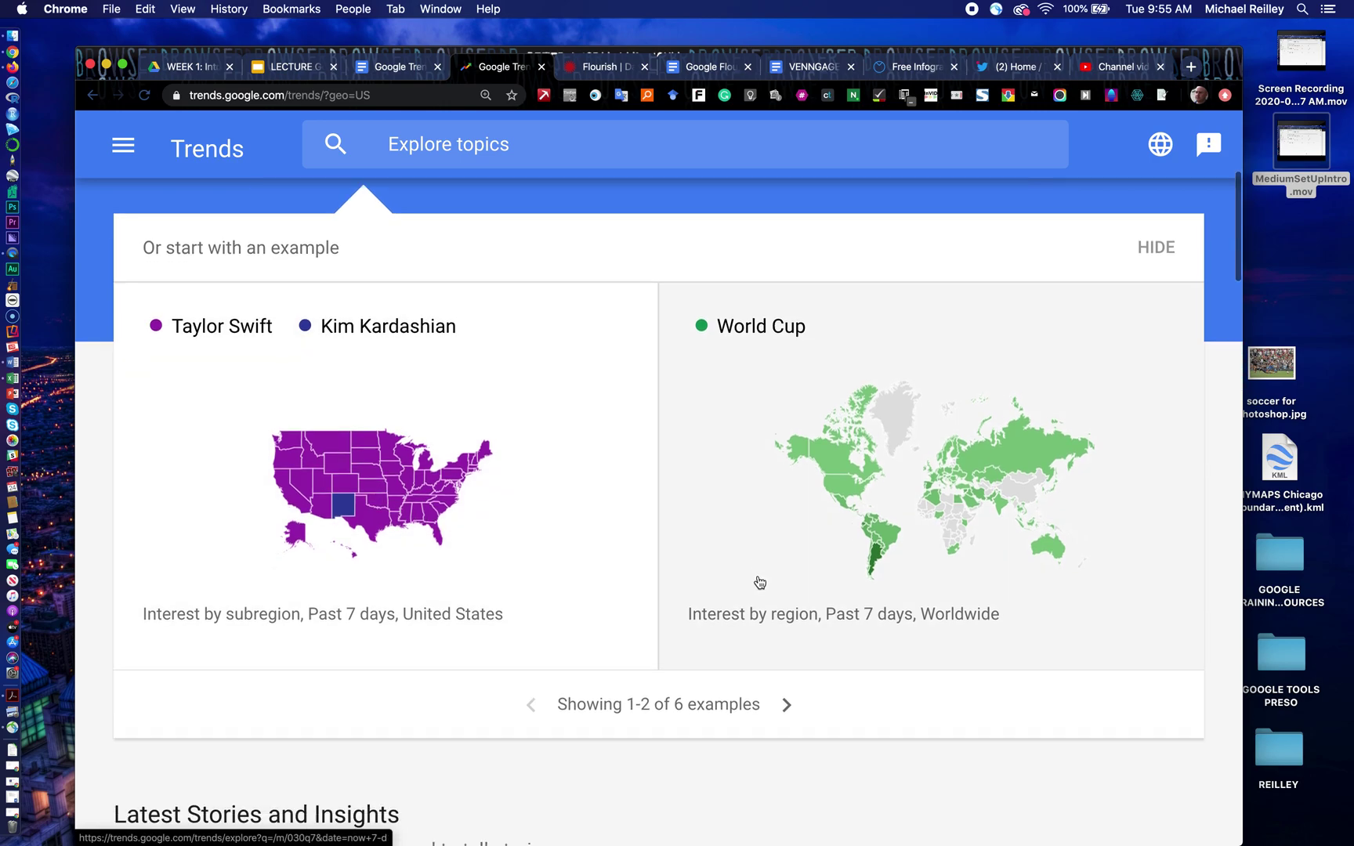
pyautogui.scroll(-7, 758, 582)
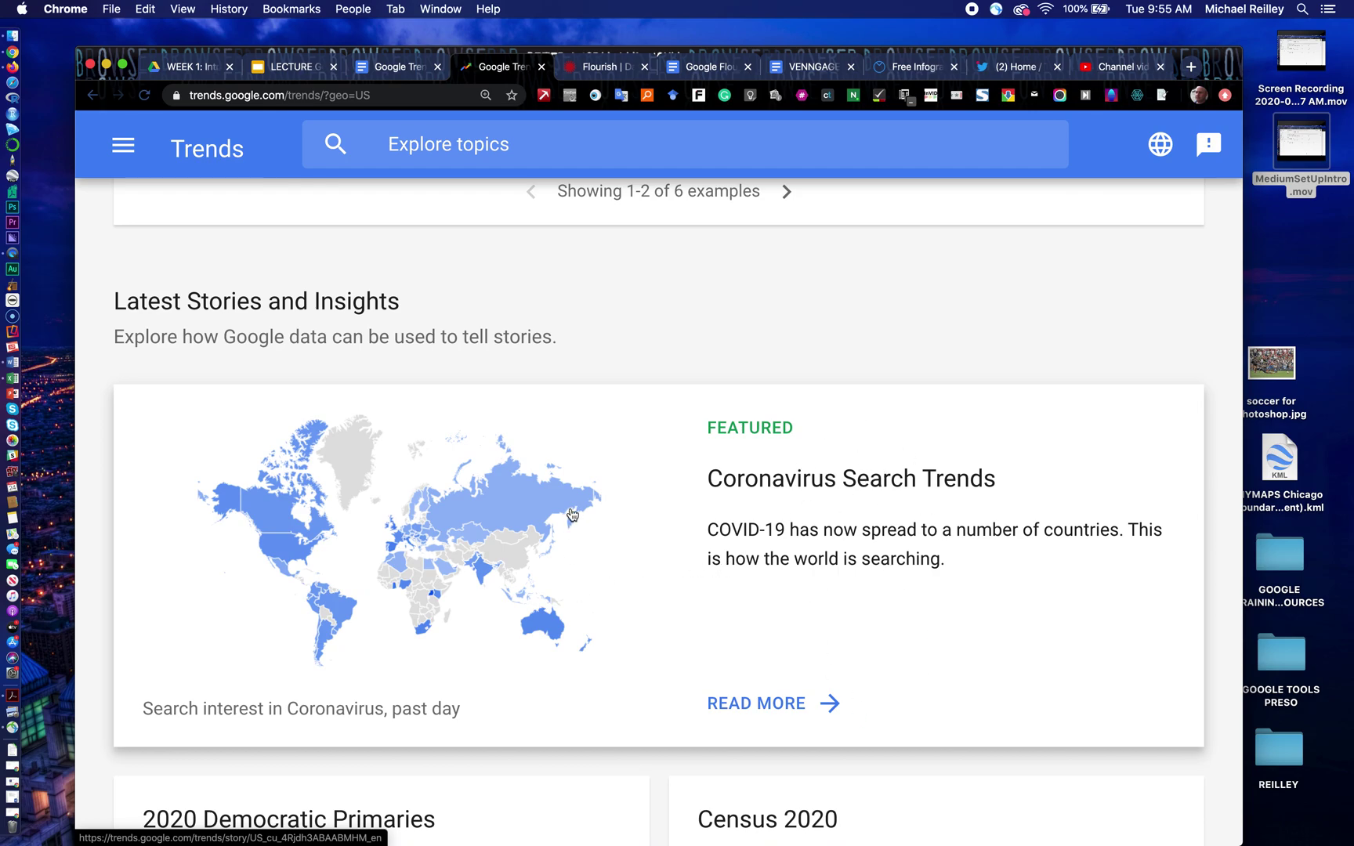
pyautogui.scroll(-12, 624, 564)
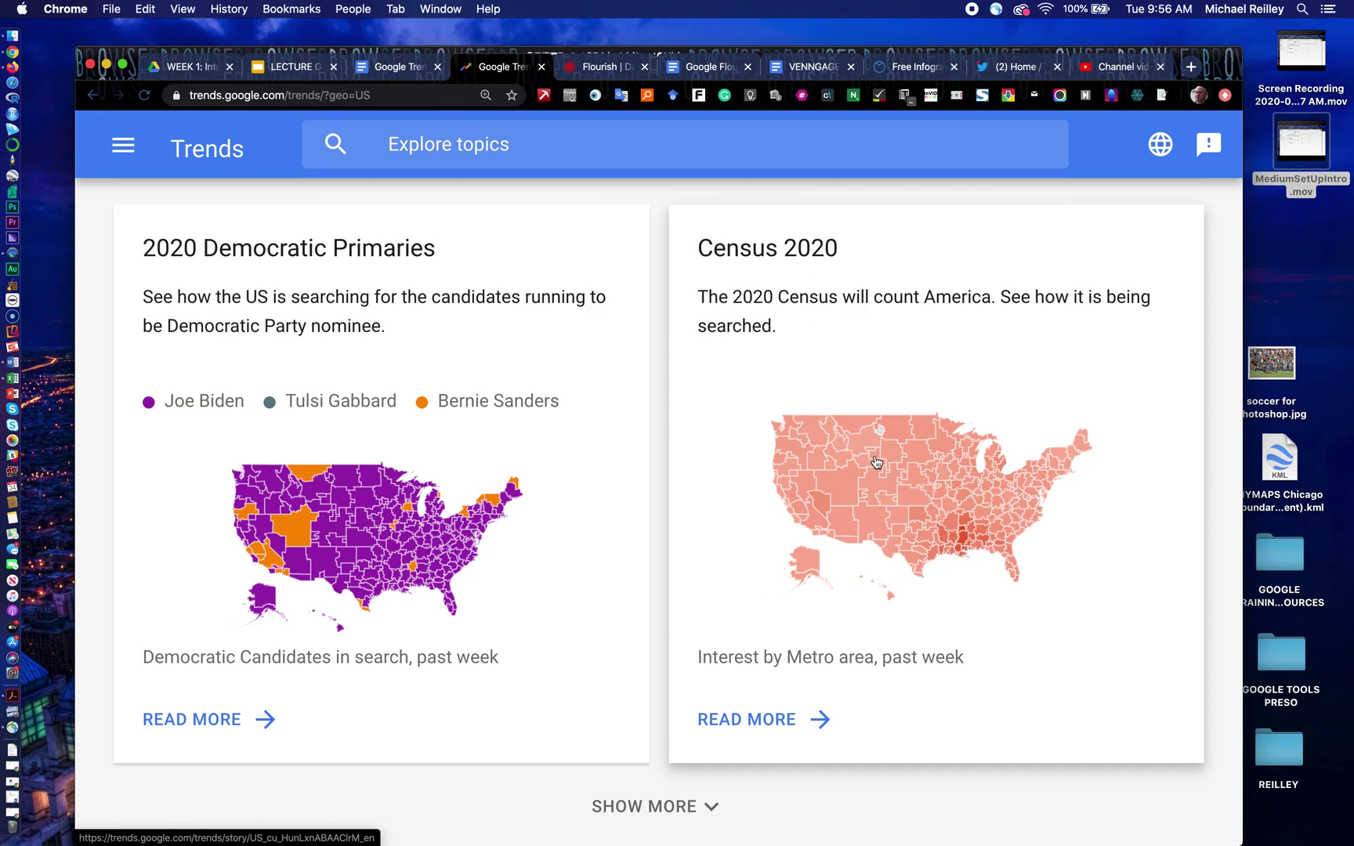
pyautogui.scroll(-5, 743, 733)
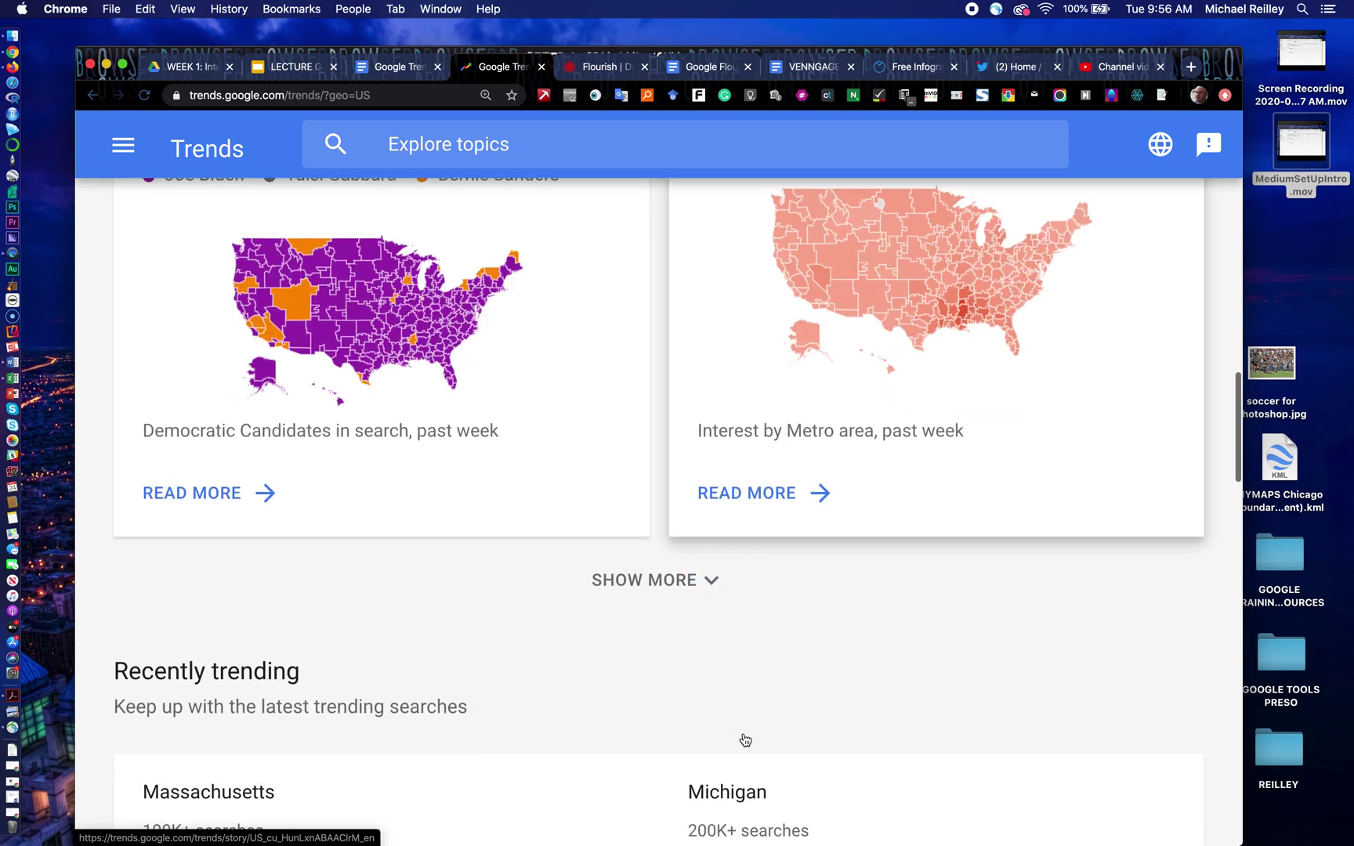
pyautogui.scroll(-3, 745, 740)
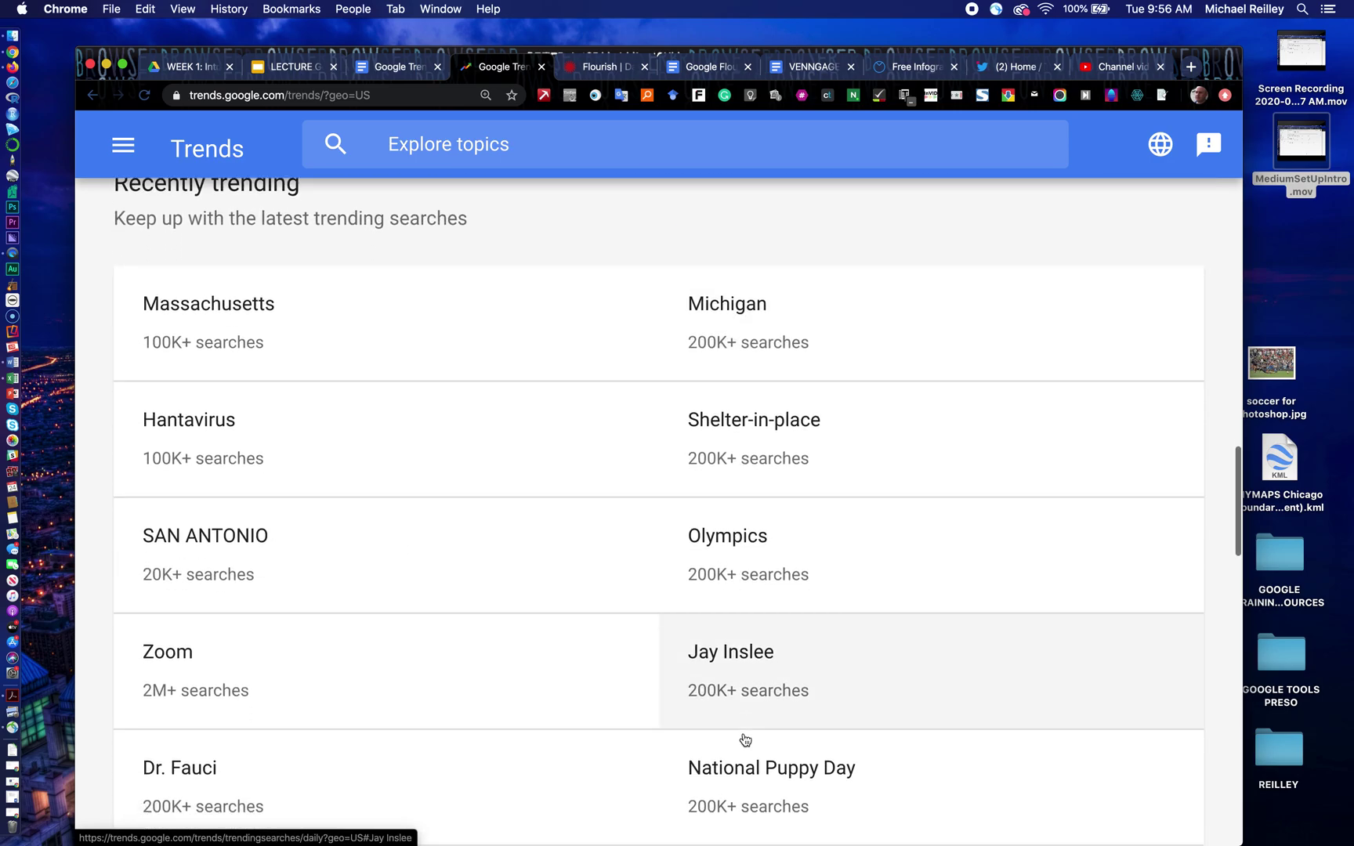
pyautogui.scroll(-1, 745, 740)
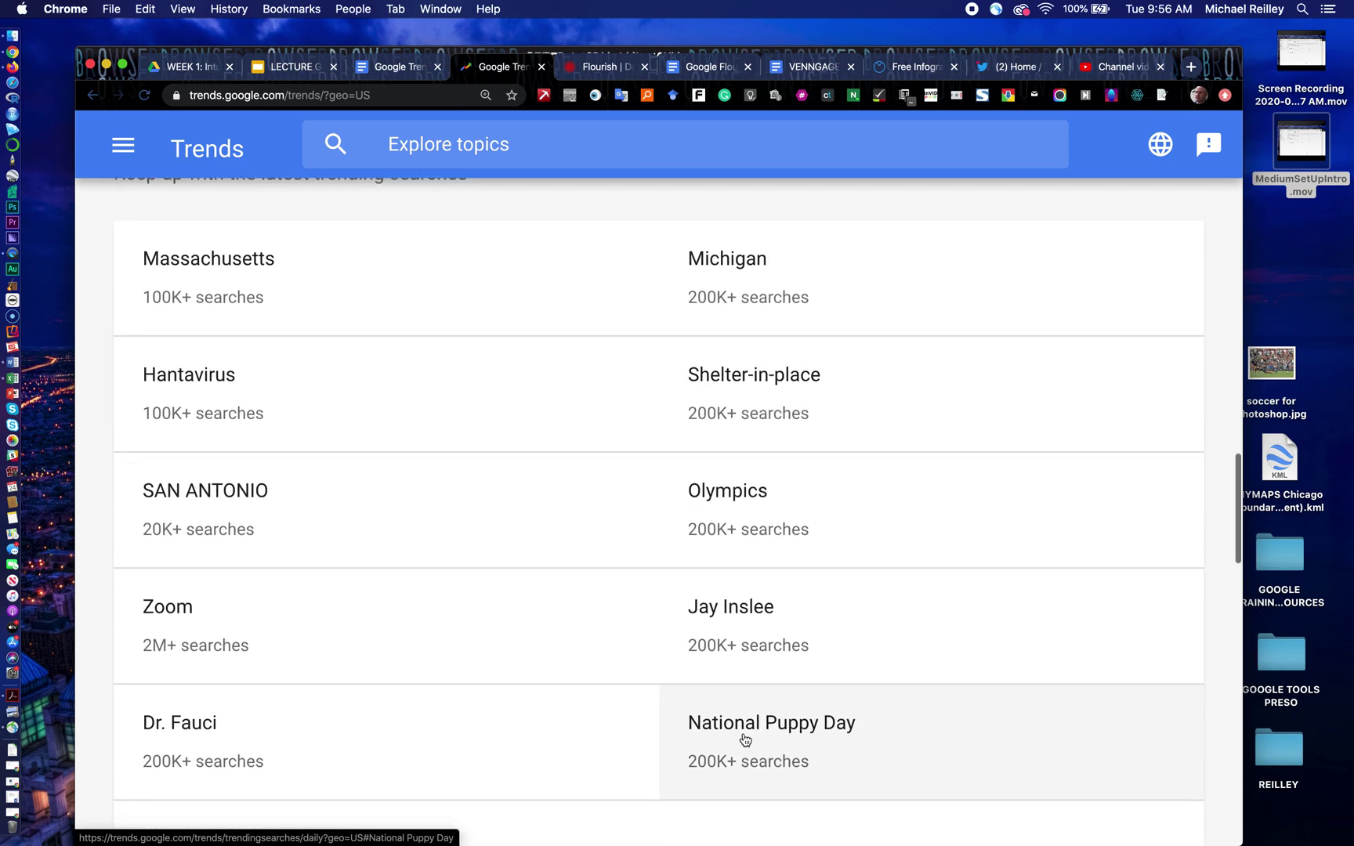
pyautogui.scroll(1, 745, 740)
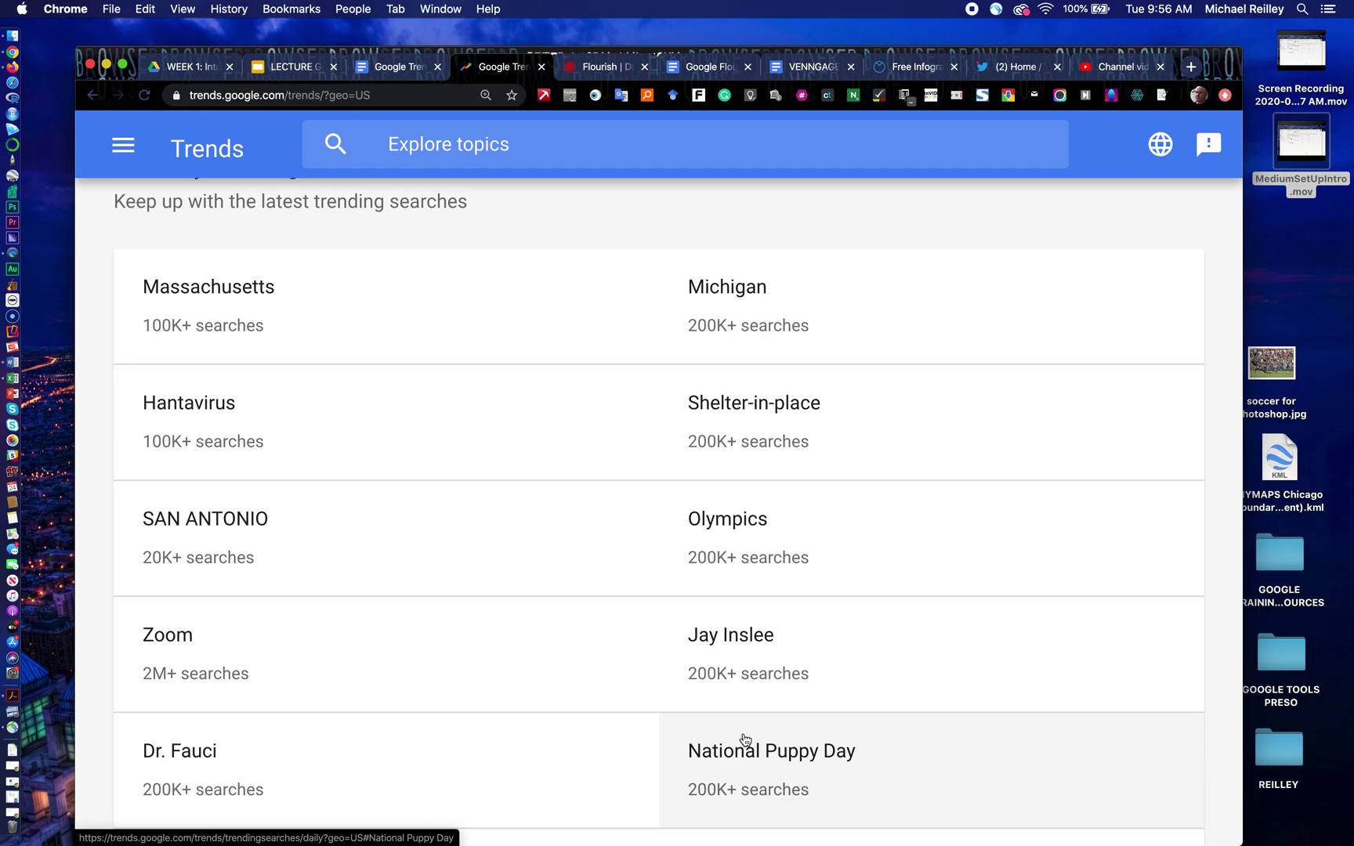
pyautogui.scroll(2, 745, 740)
pyautogui.scroll(-1, 745, 739)
pyautogui.scroll(-1, 745, 740)
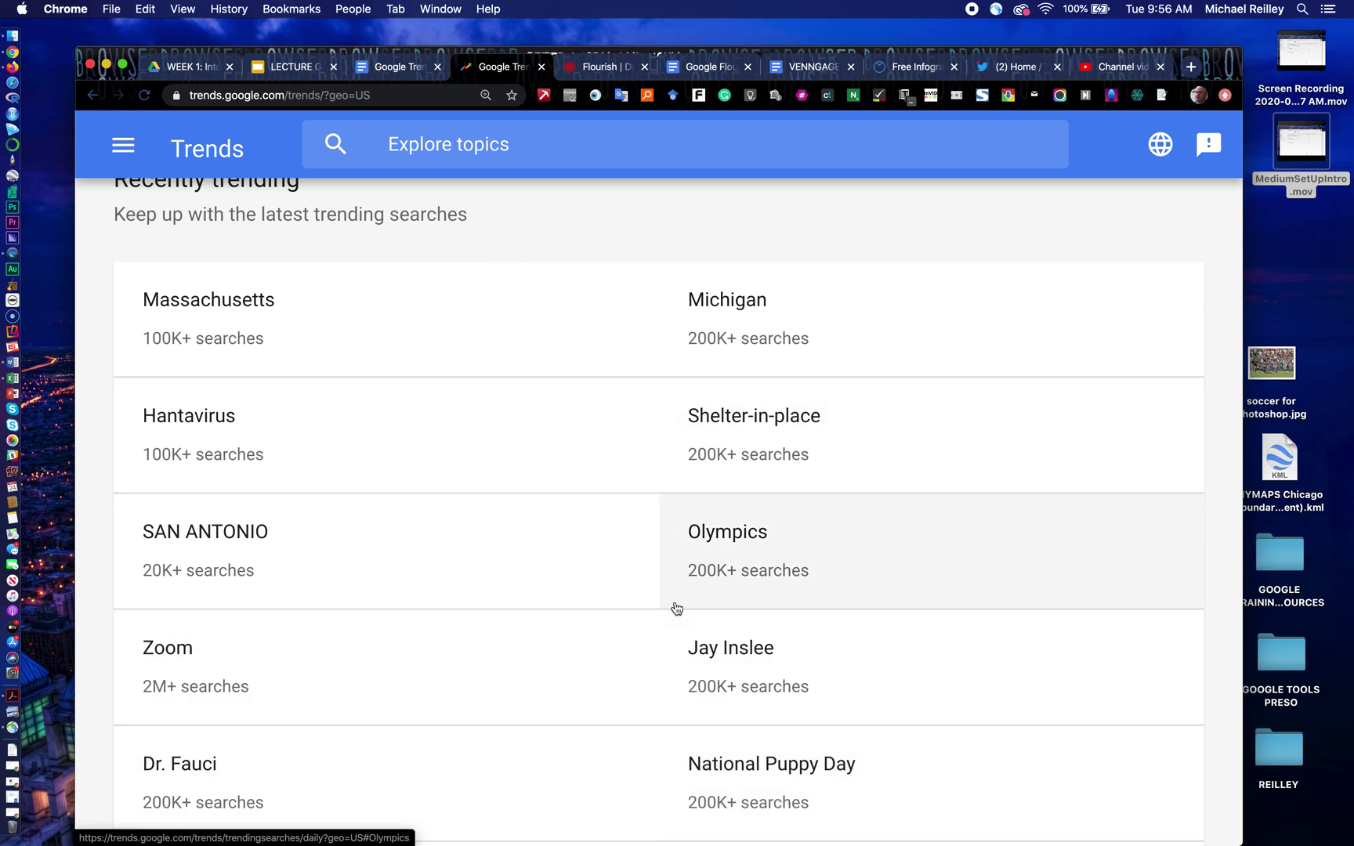
pyautogui.scroll(-4, 688, 689)
# Step: Explore Hillary Clinton as a search term from the Trends home page
pyautogui.scroll(10, 692, 687)
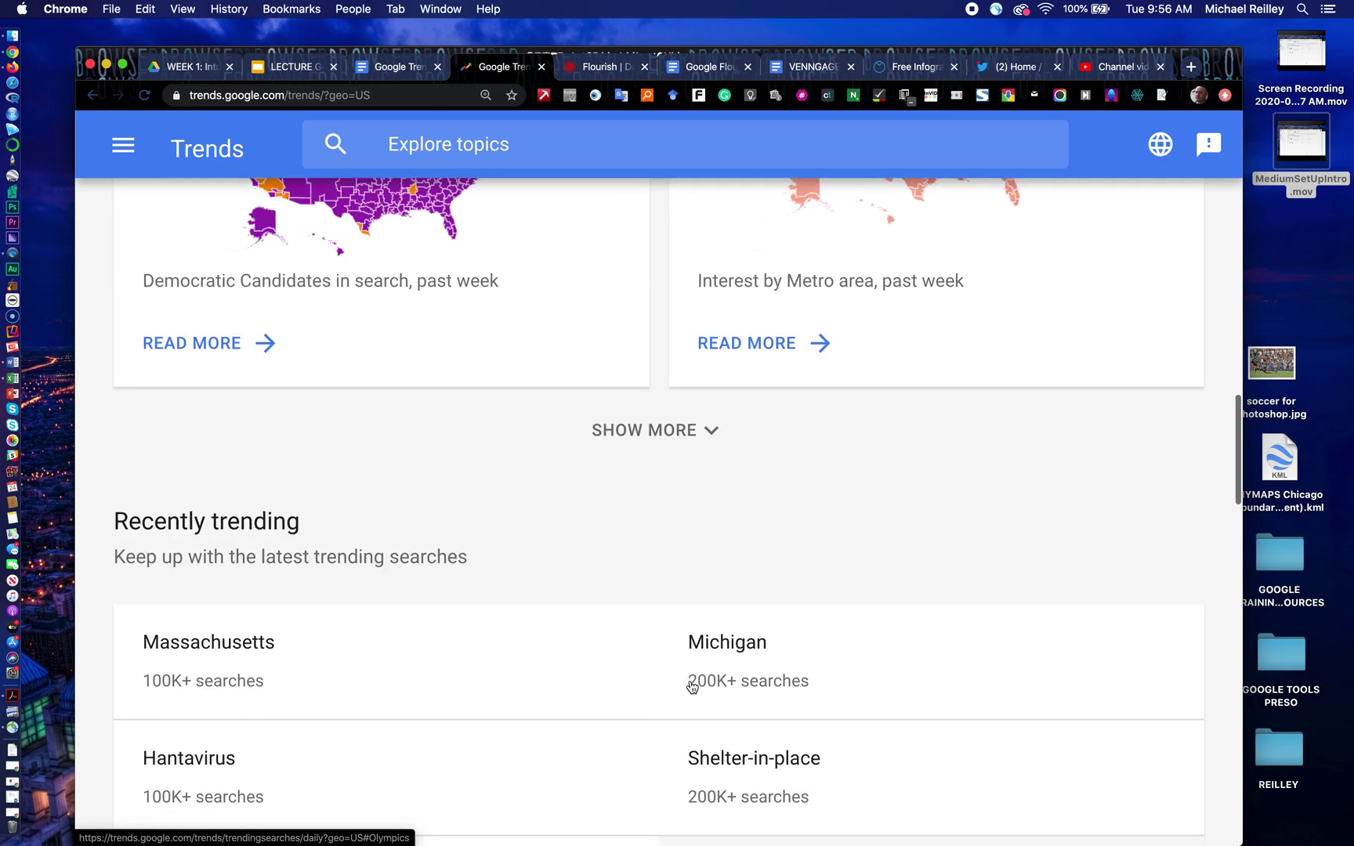
pyautogui.scroll(10, 690, 685)
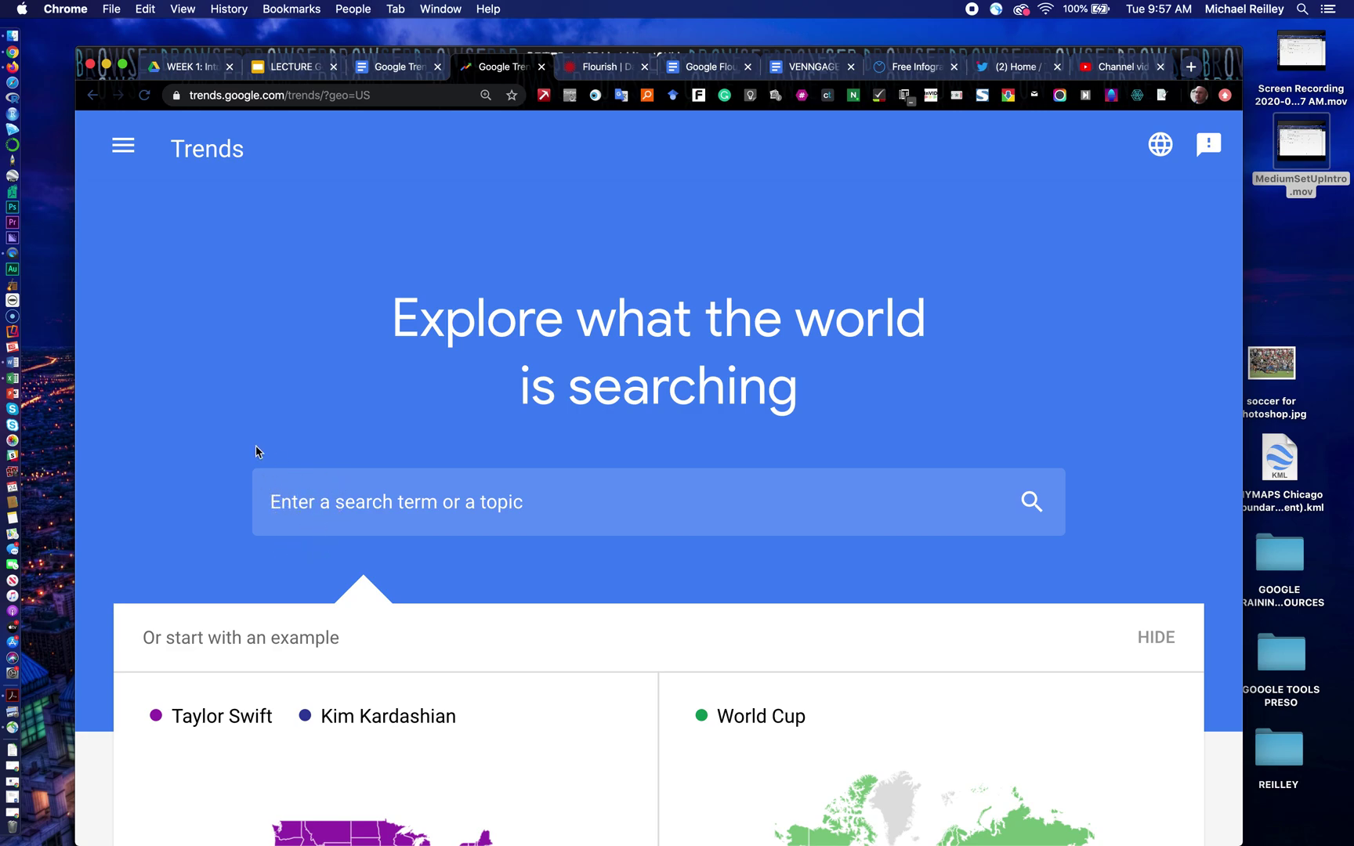
pyautogui.click(276, 503)
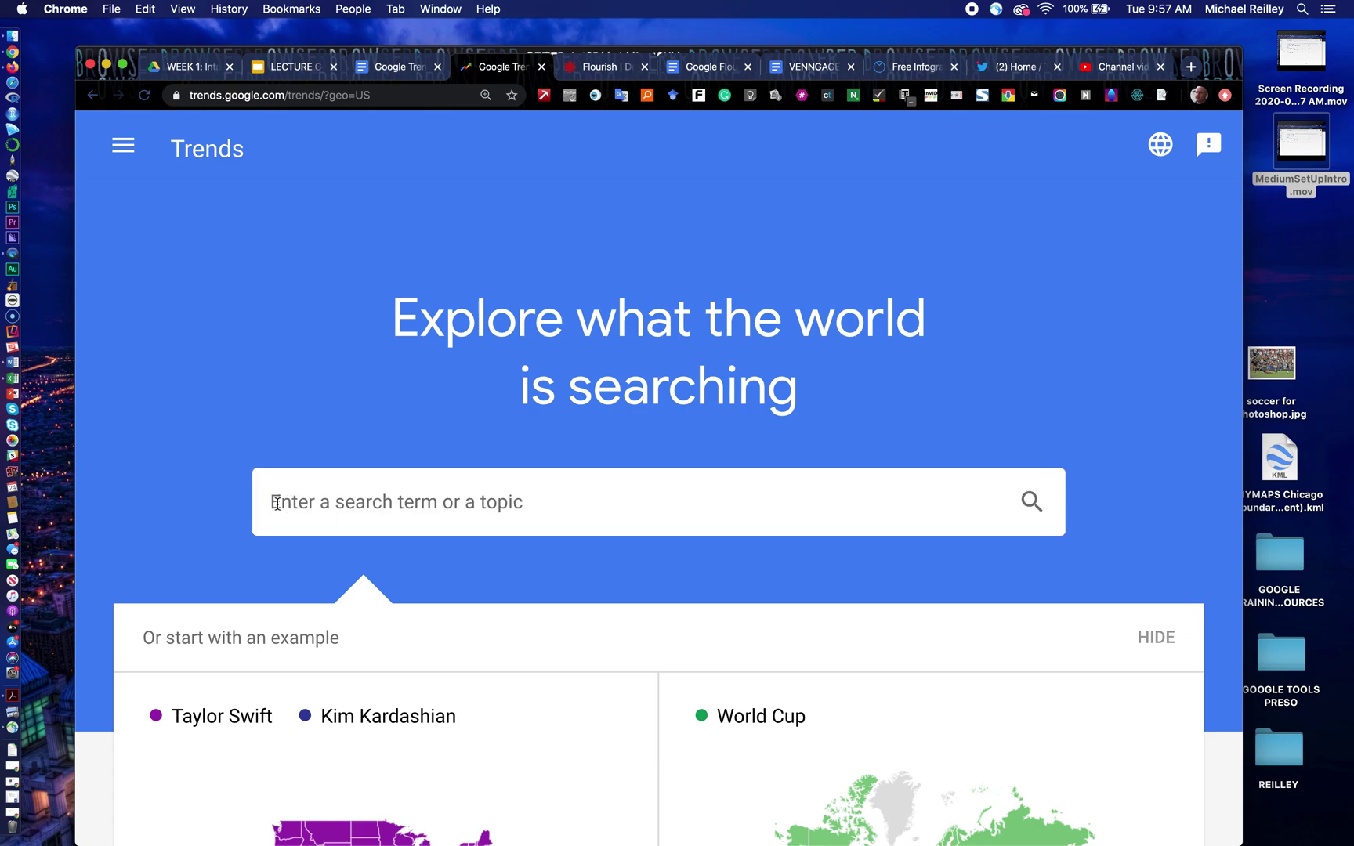
pyautogui.write('Hilllar')
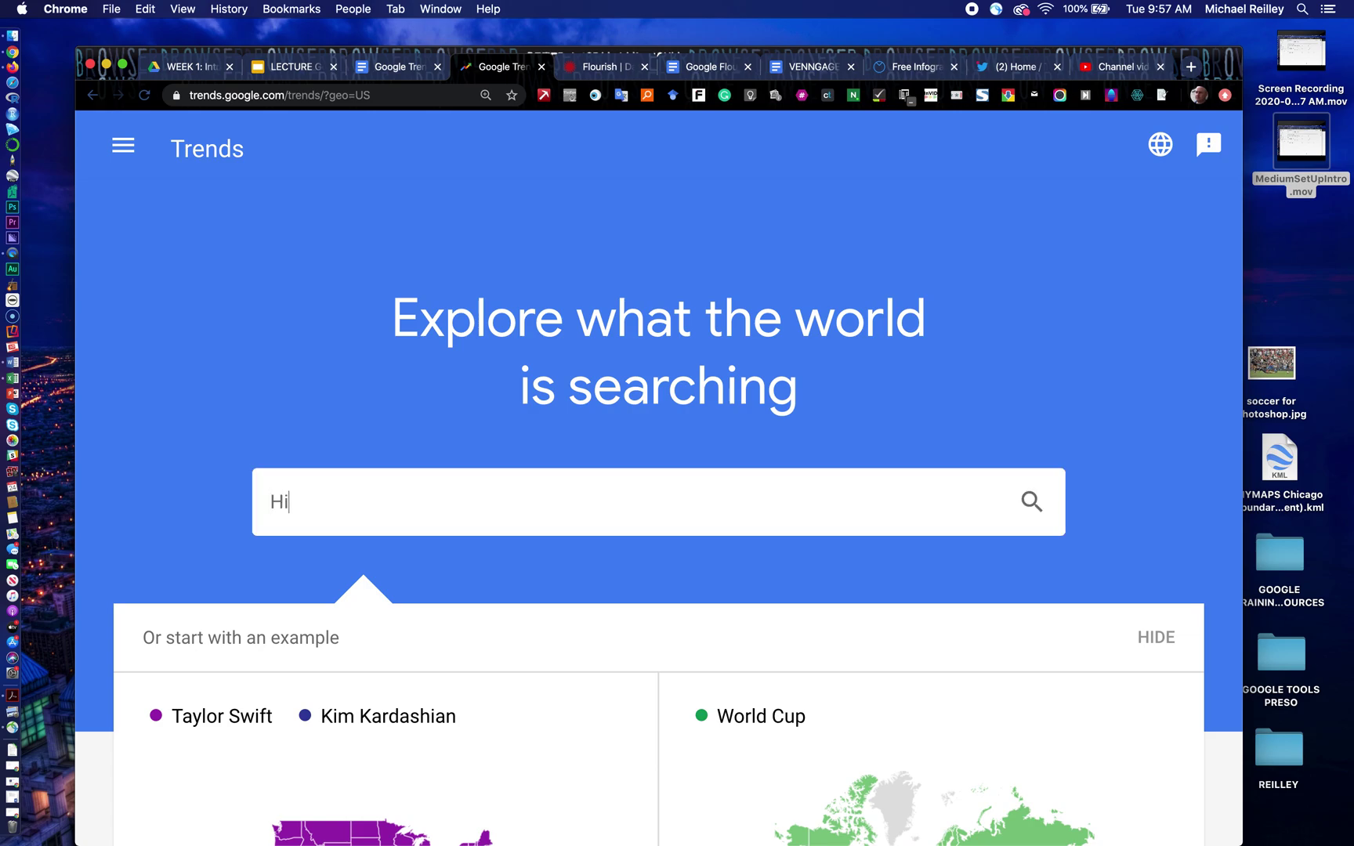
pyautogui.press('BackSpace')
pyautogui.write('ary Clinton')
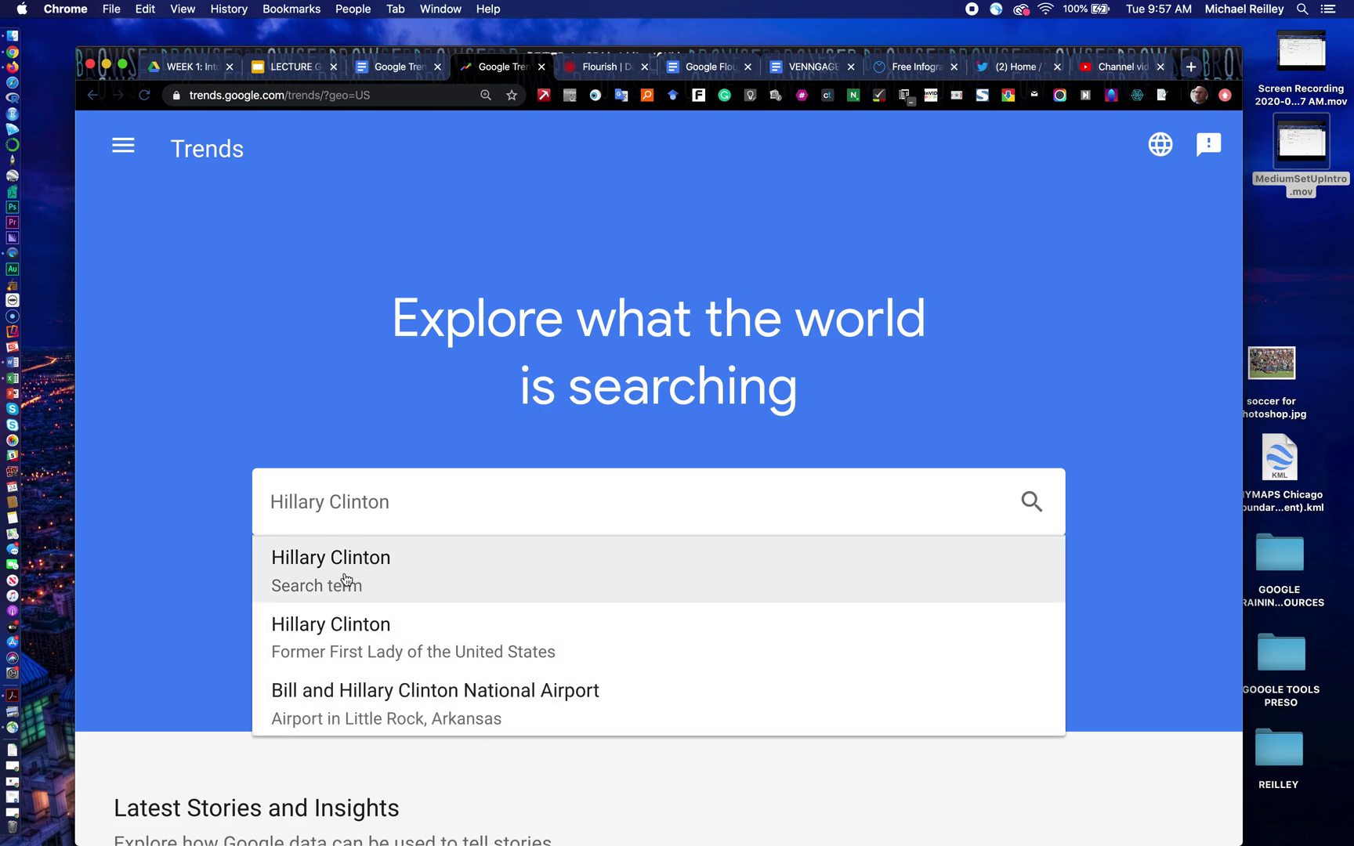
pyautogui.click(336, 578)
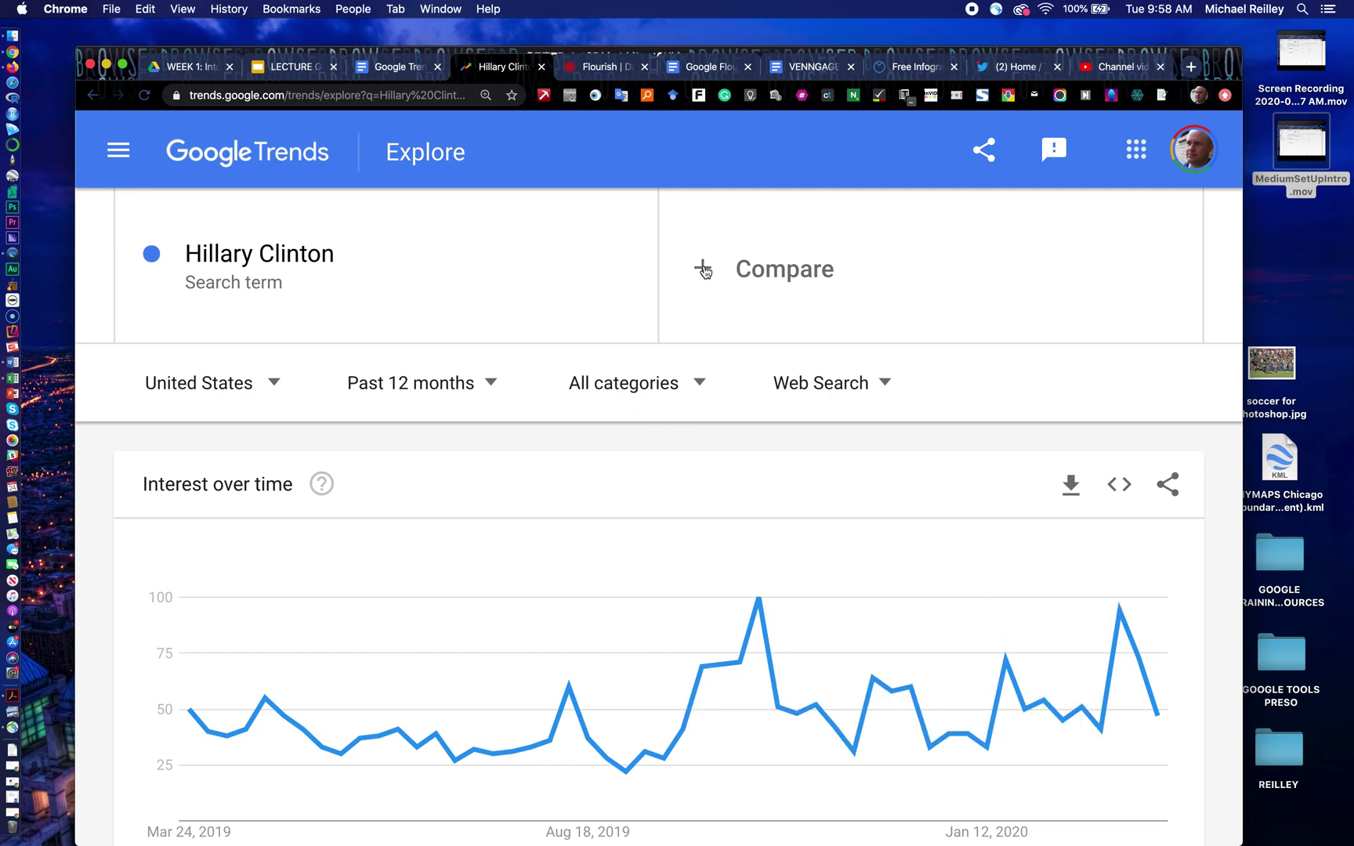
# Step: Add Donald Trump as a search term to compare with Hillary Clinton
pyautogui.click(703, 268)
pyautogui.write('Dona')
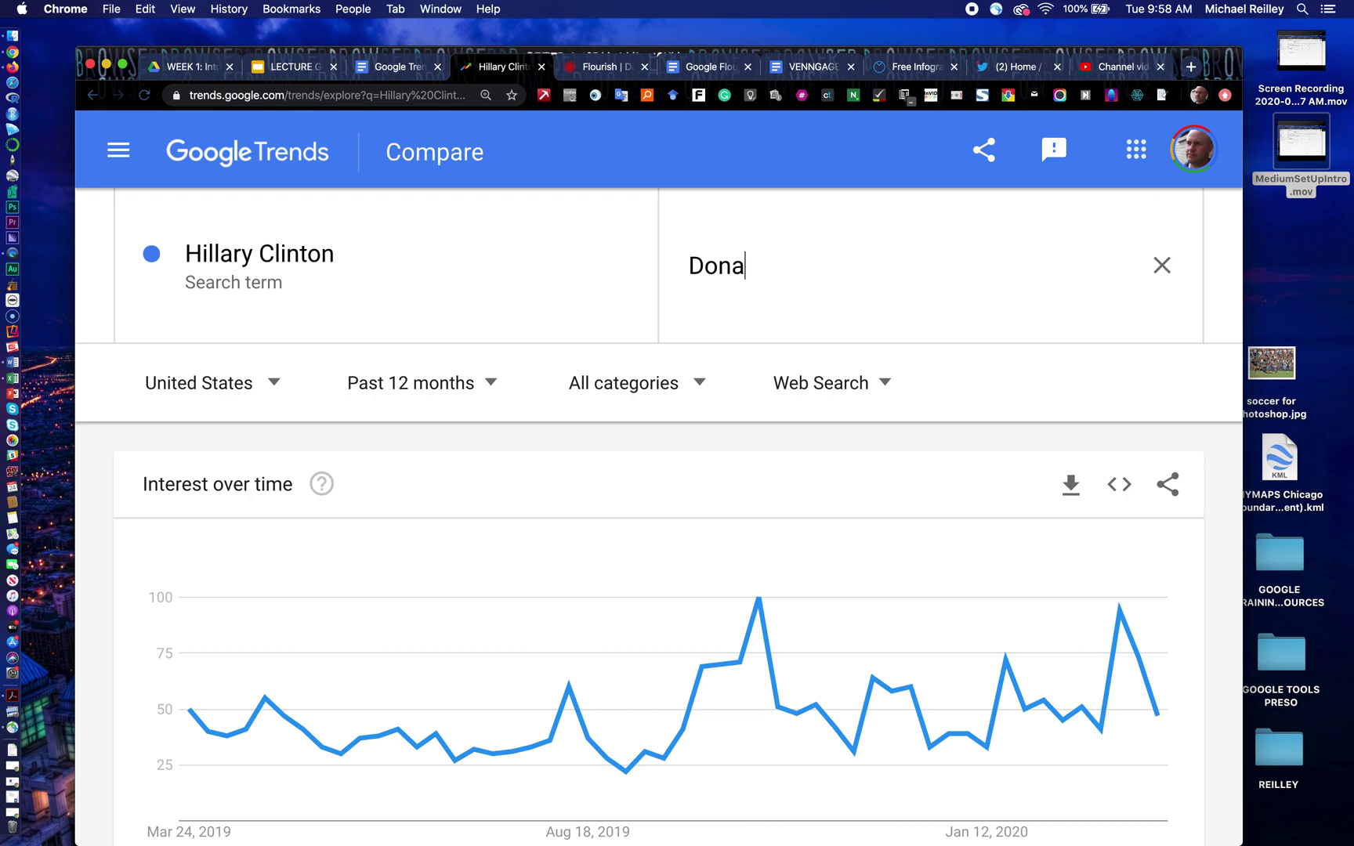
pyautogui.write('ld Trump')
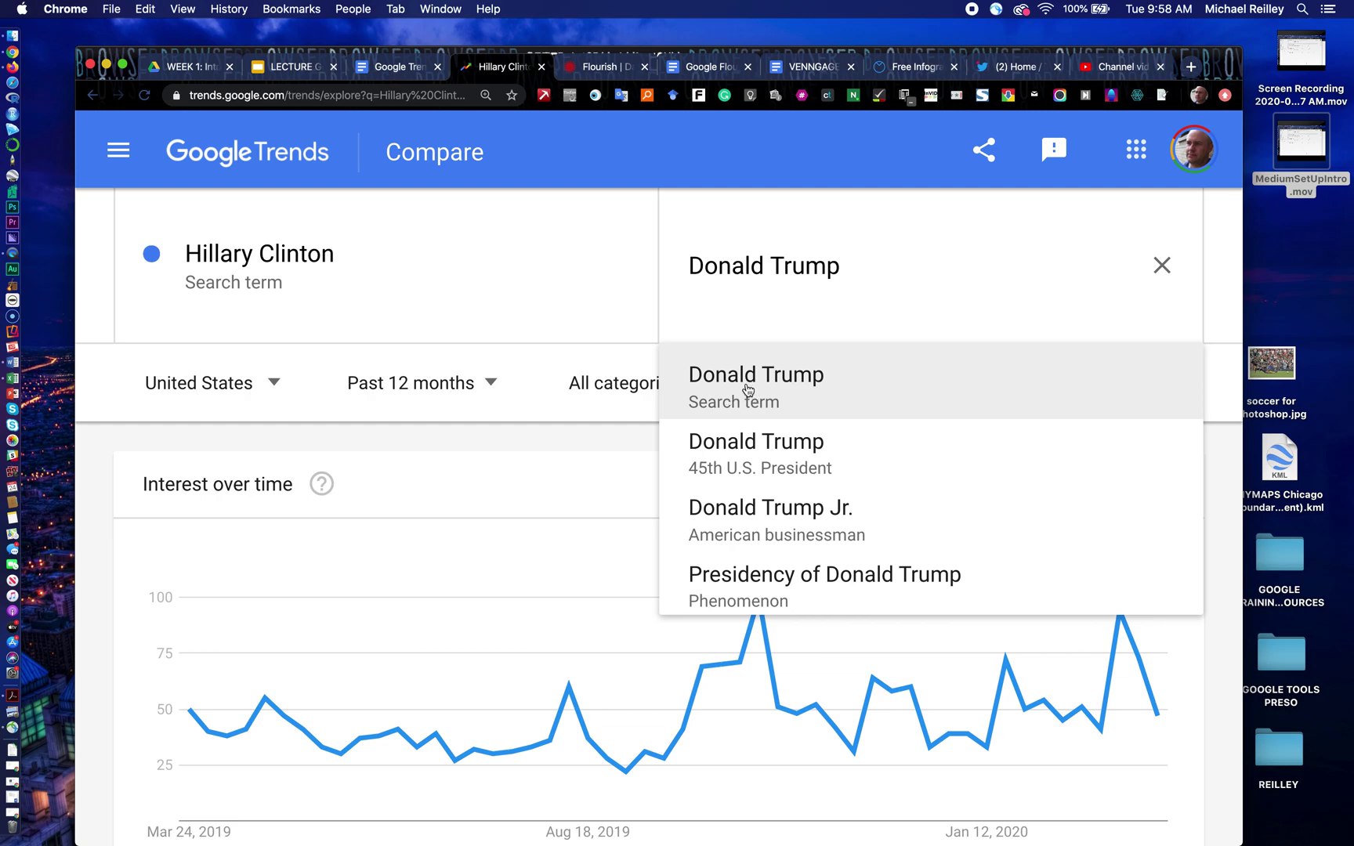
pyautogui.click(739, 391)
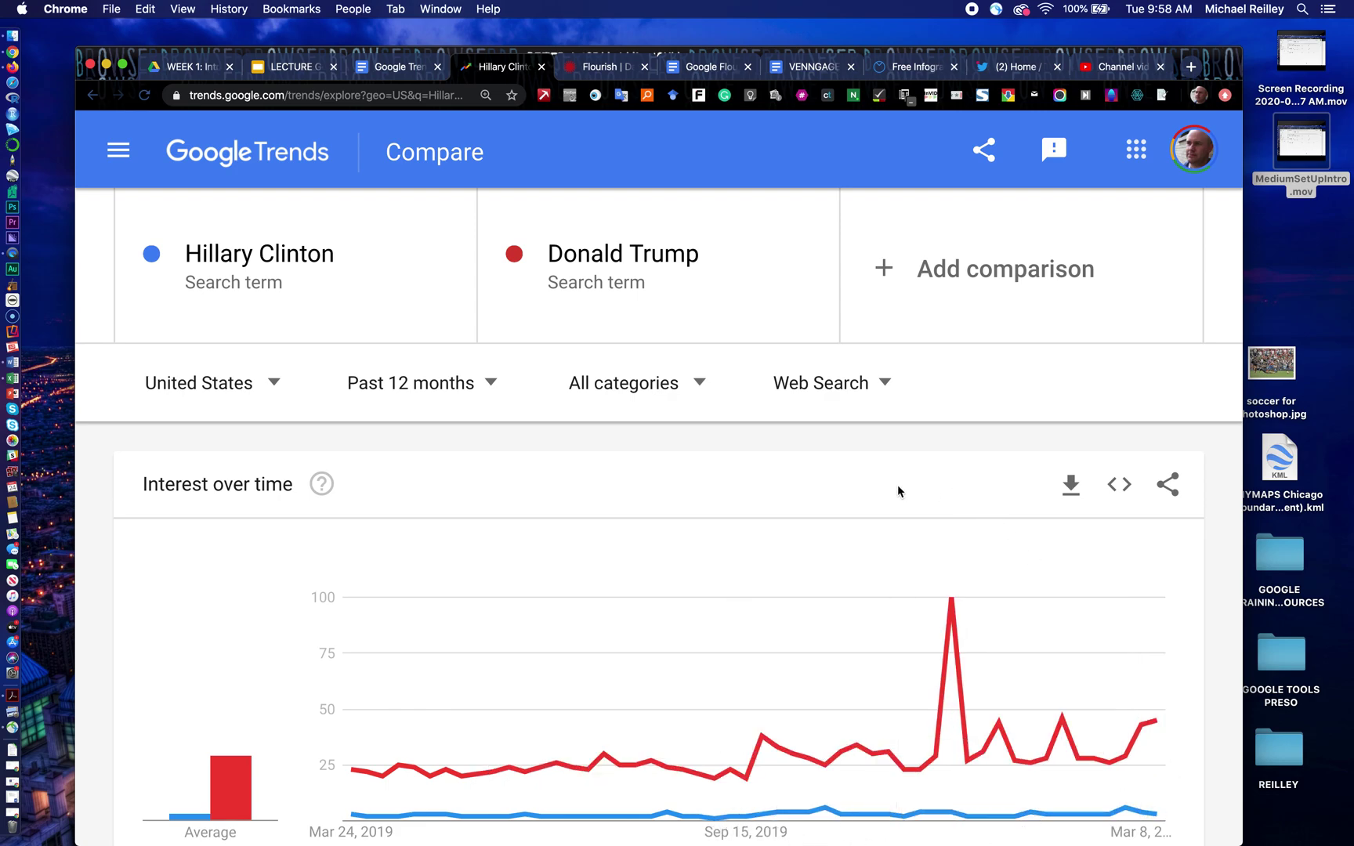
# Step: Set the comparison's time range to the full year 2016 through a custom time range, after viewing the available search types
pyautogui.click(885, 387)
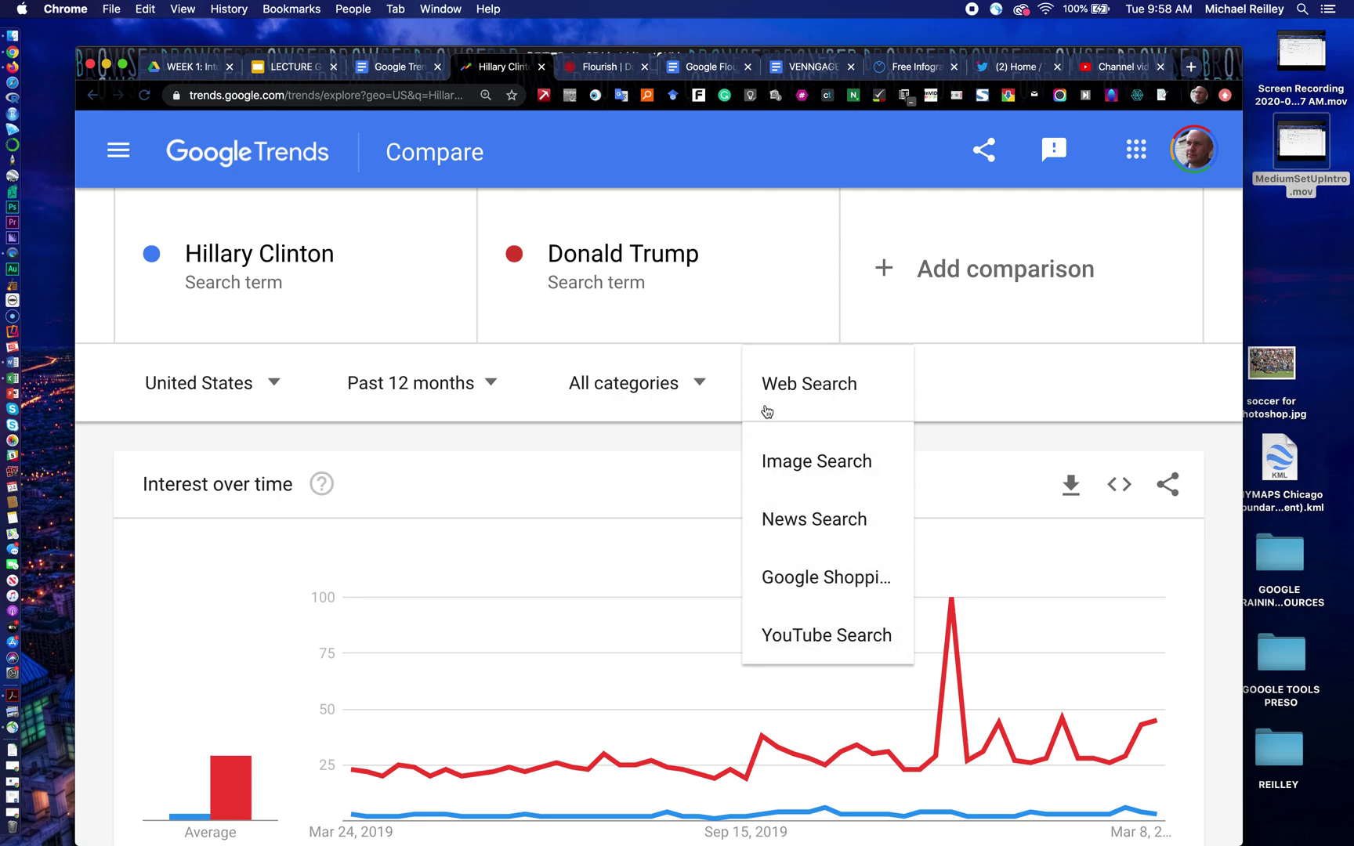
pyautogui.click(492, 383)
pyautogui.click(492, 384)
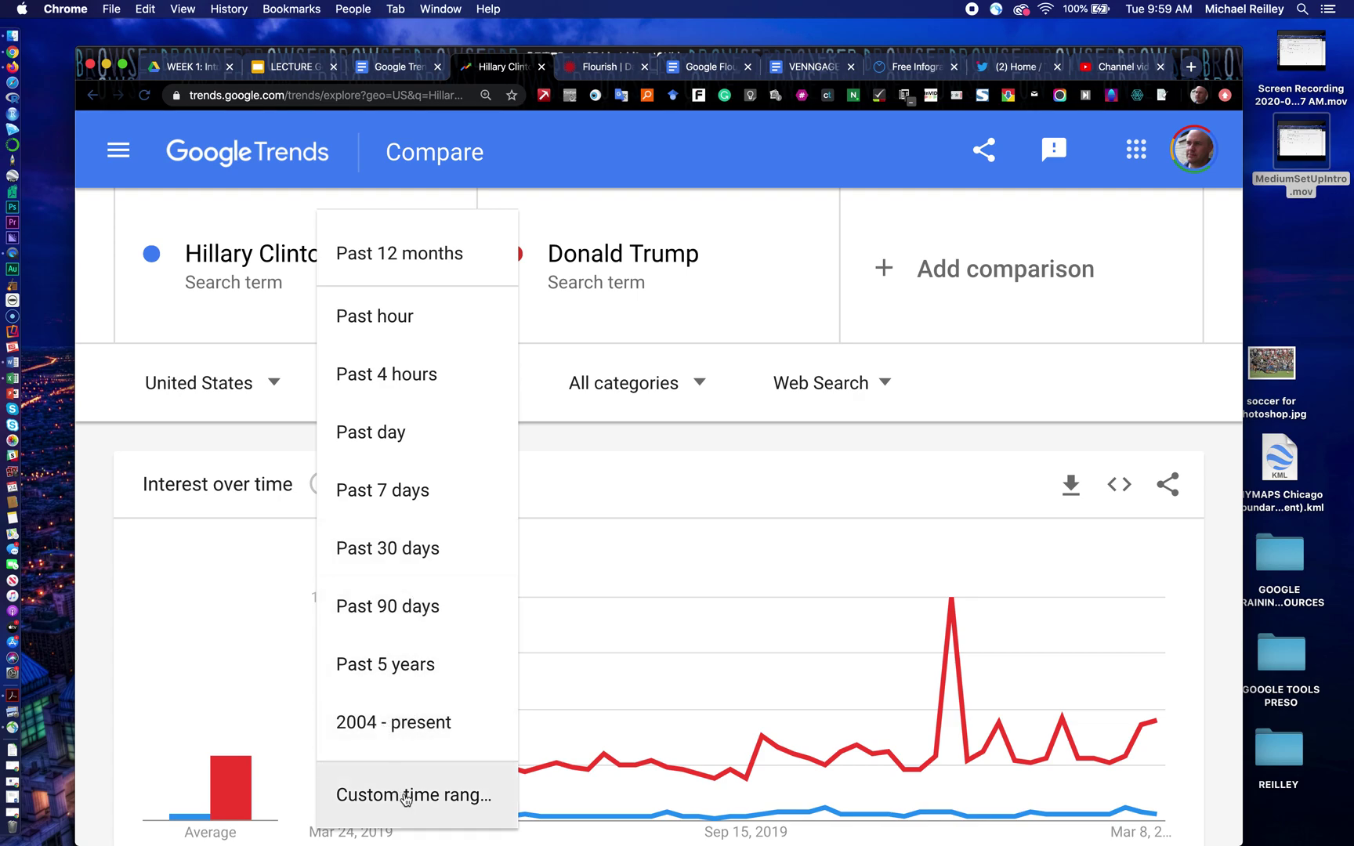
pyautogui.click(407, 795)
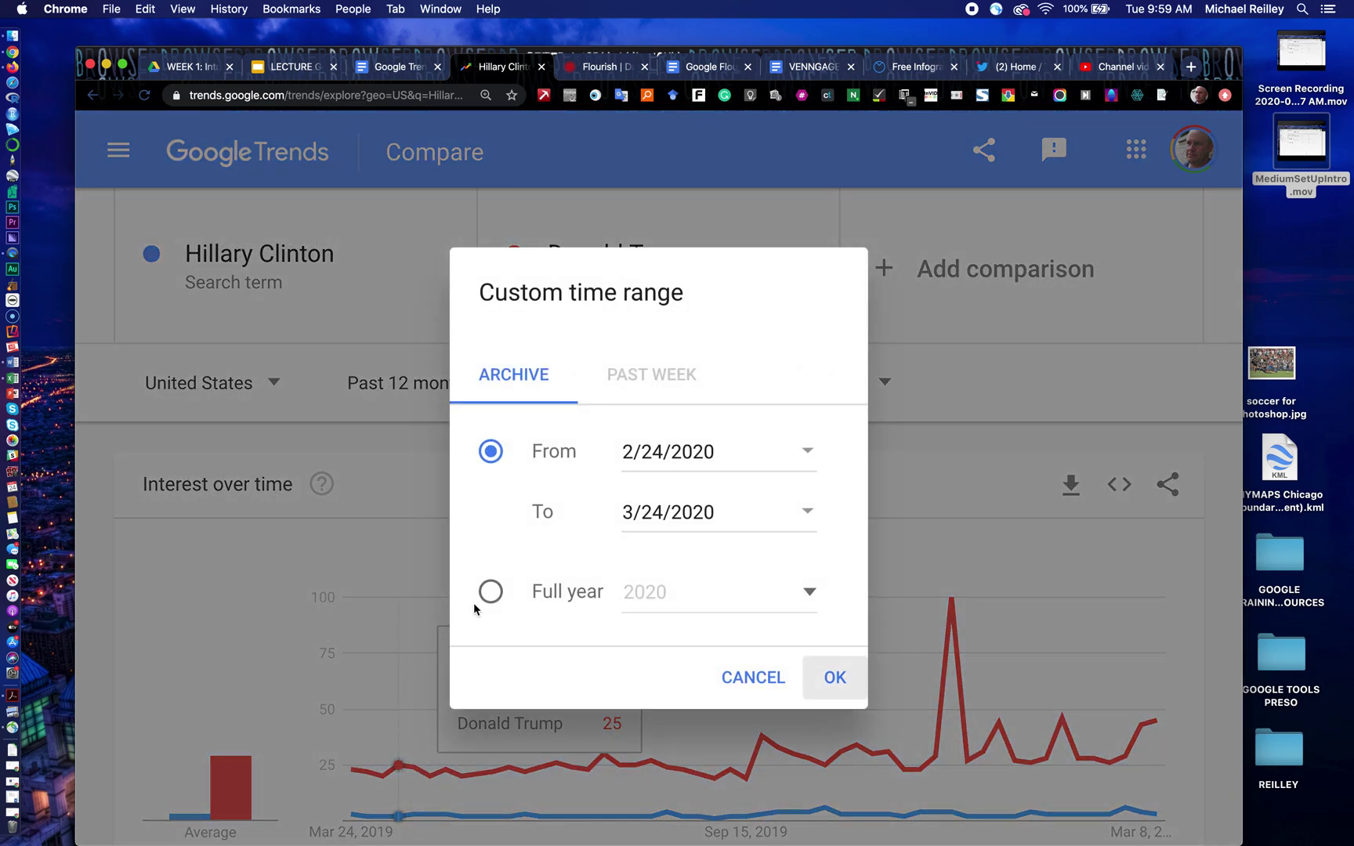
pyautogui.click(491, 591)
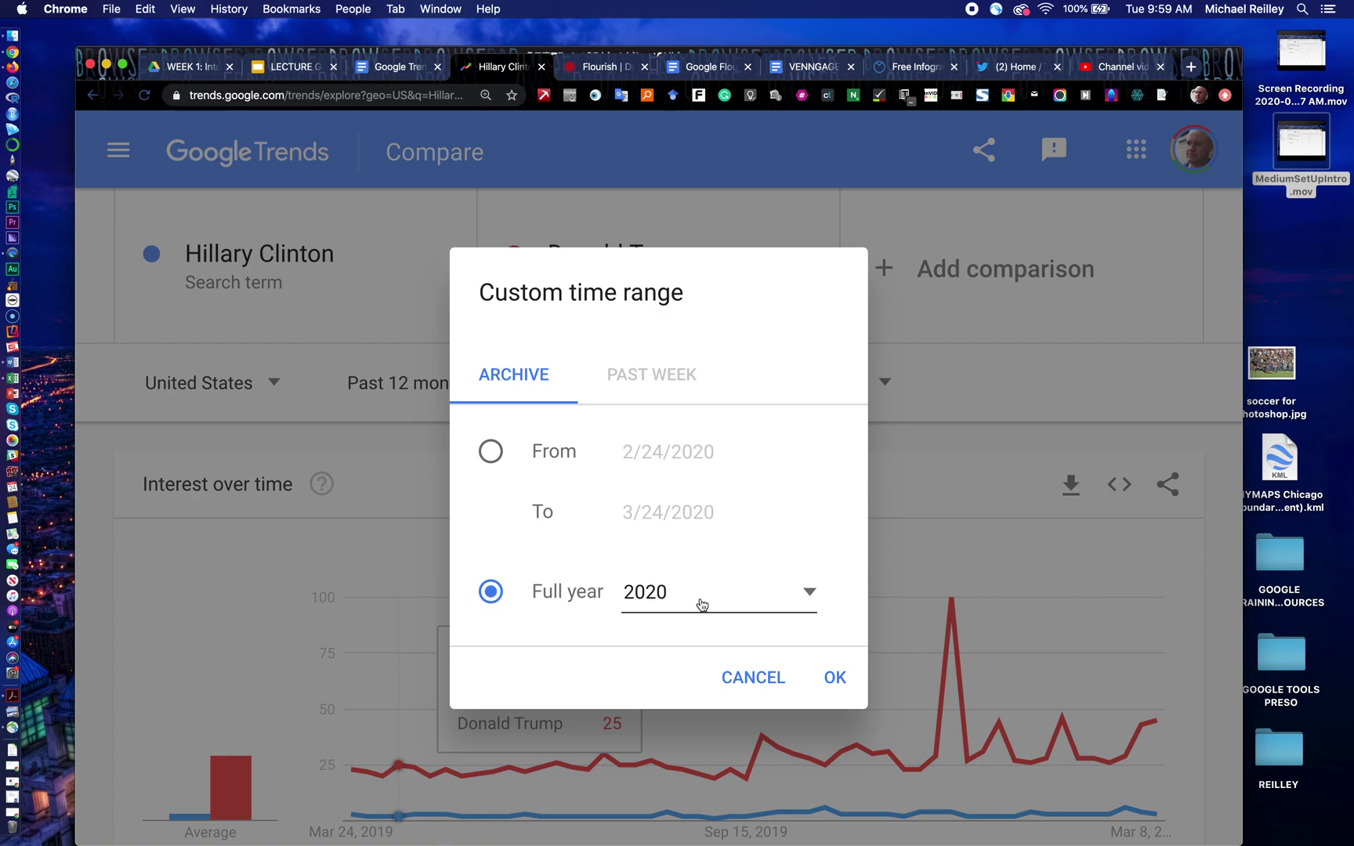
pyautogui.click(809, 594)
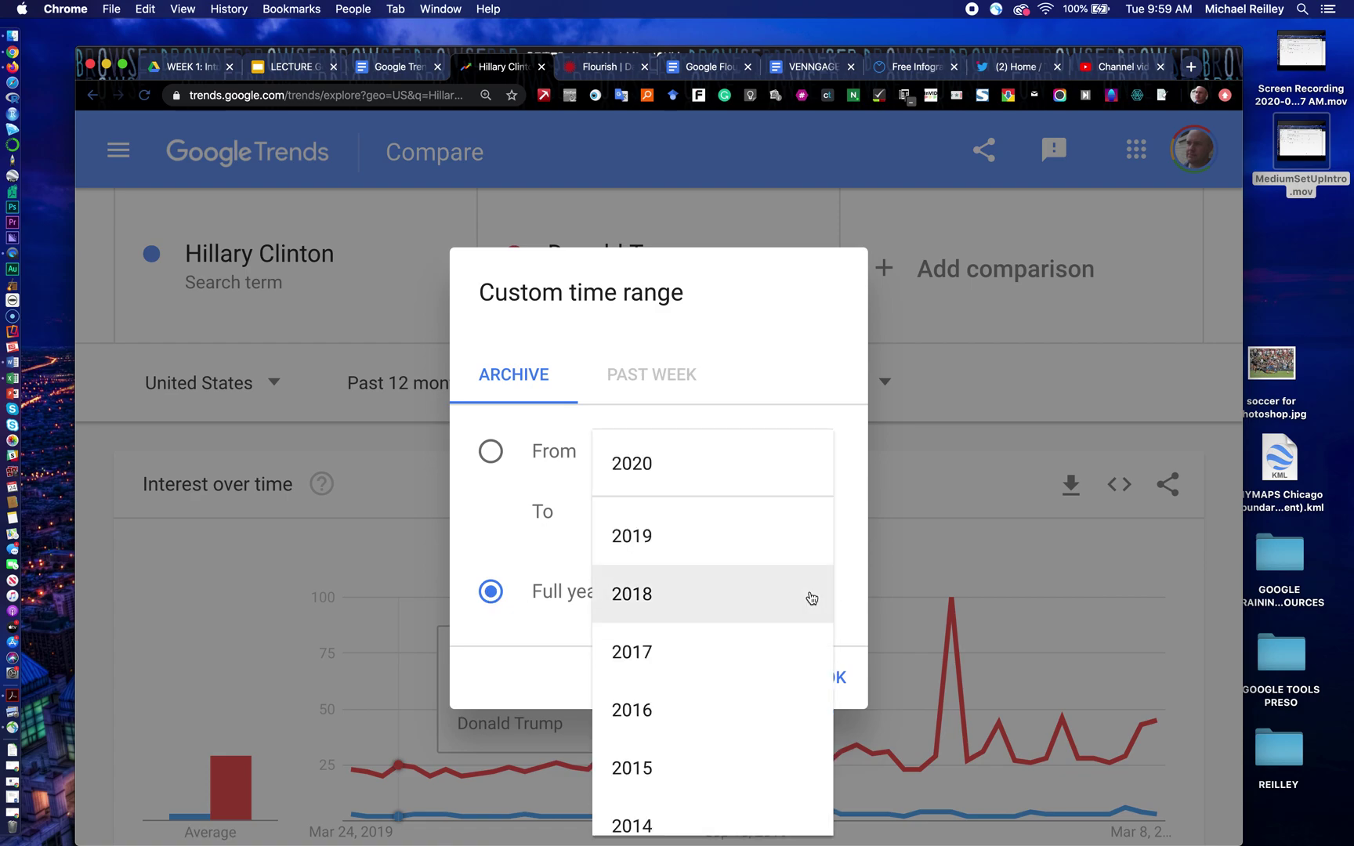
pyautogui.click(725, 728)
pyautogui.click(829, 681)
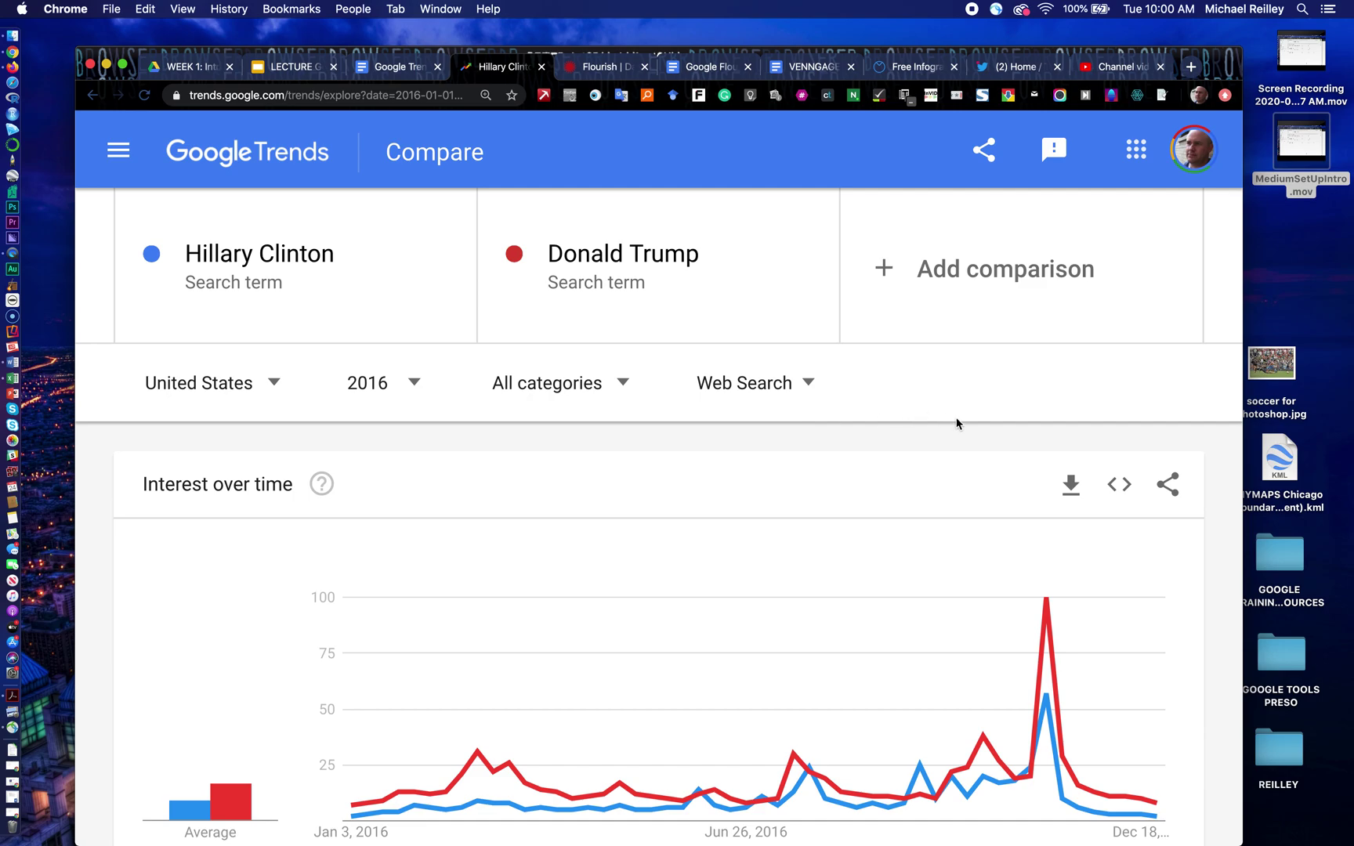
# Step: View the sharing options and the embed code with its preview for the interest-over-time chart, and close them
pyautogui.click(1169, 487)
pyautogui.click(1118, 486)
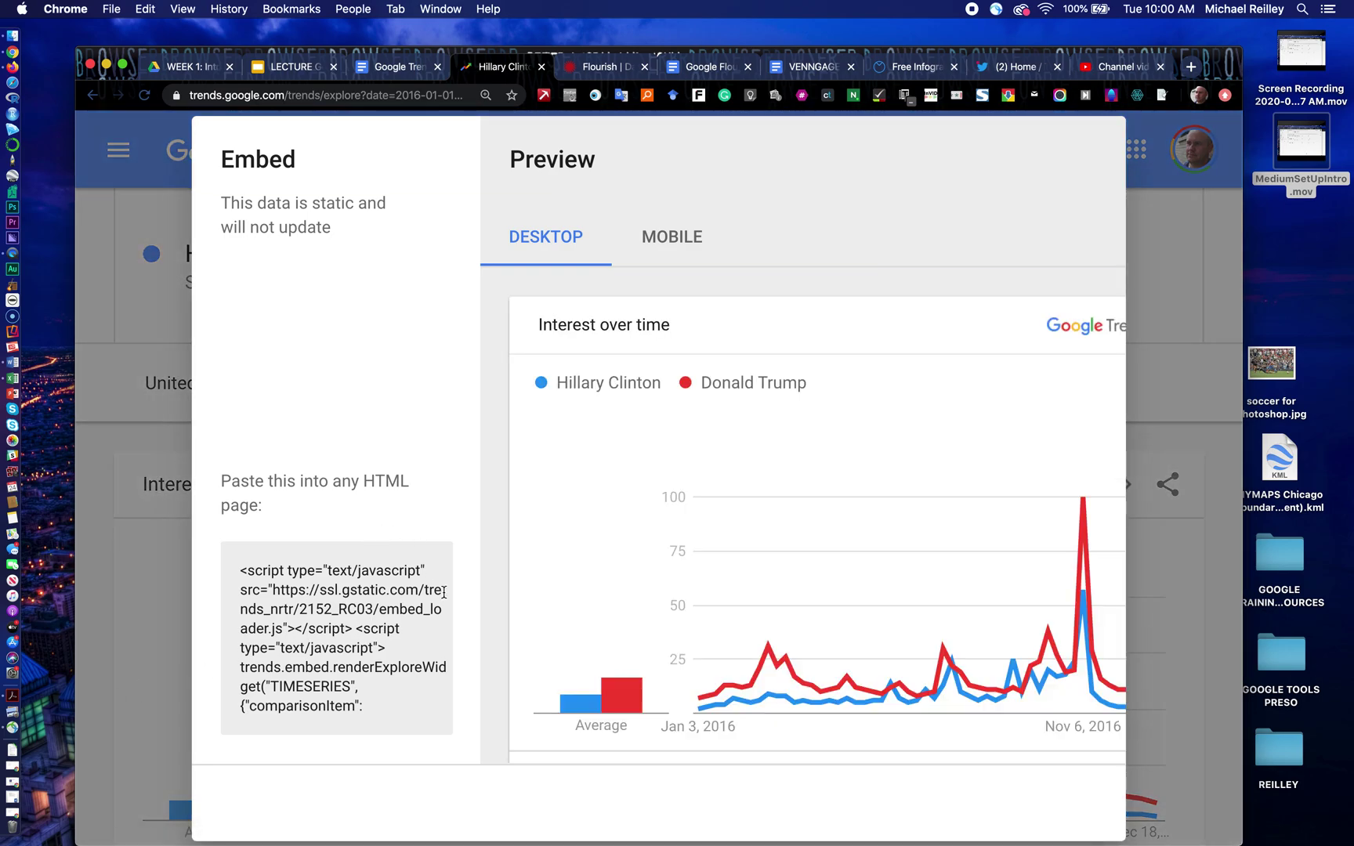
pyautogui.click(1192, 403)
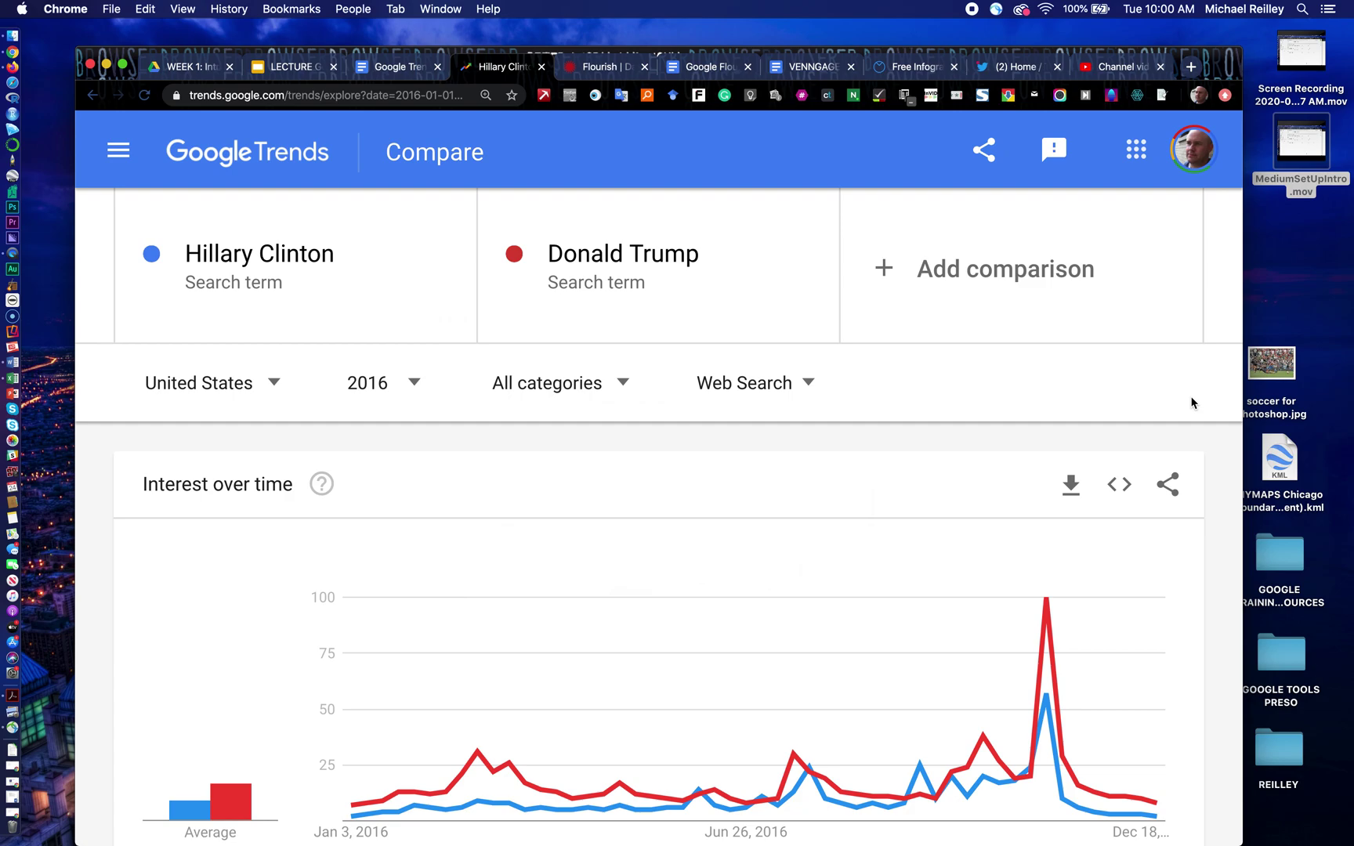
# Step: Examine the comparison page's address, interest-over-time chart, subregion maps and related queries for 2016
pyautogui.click(393, 94)
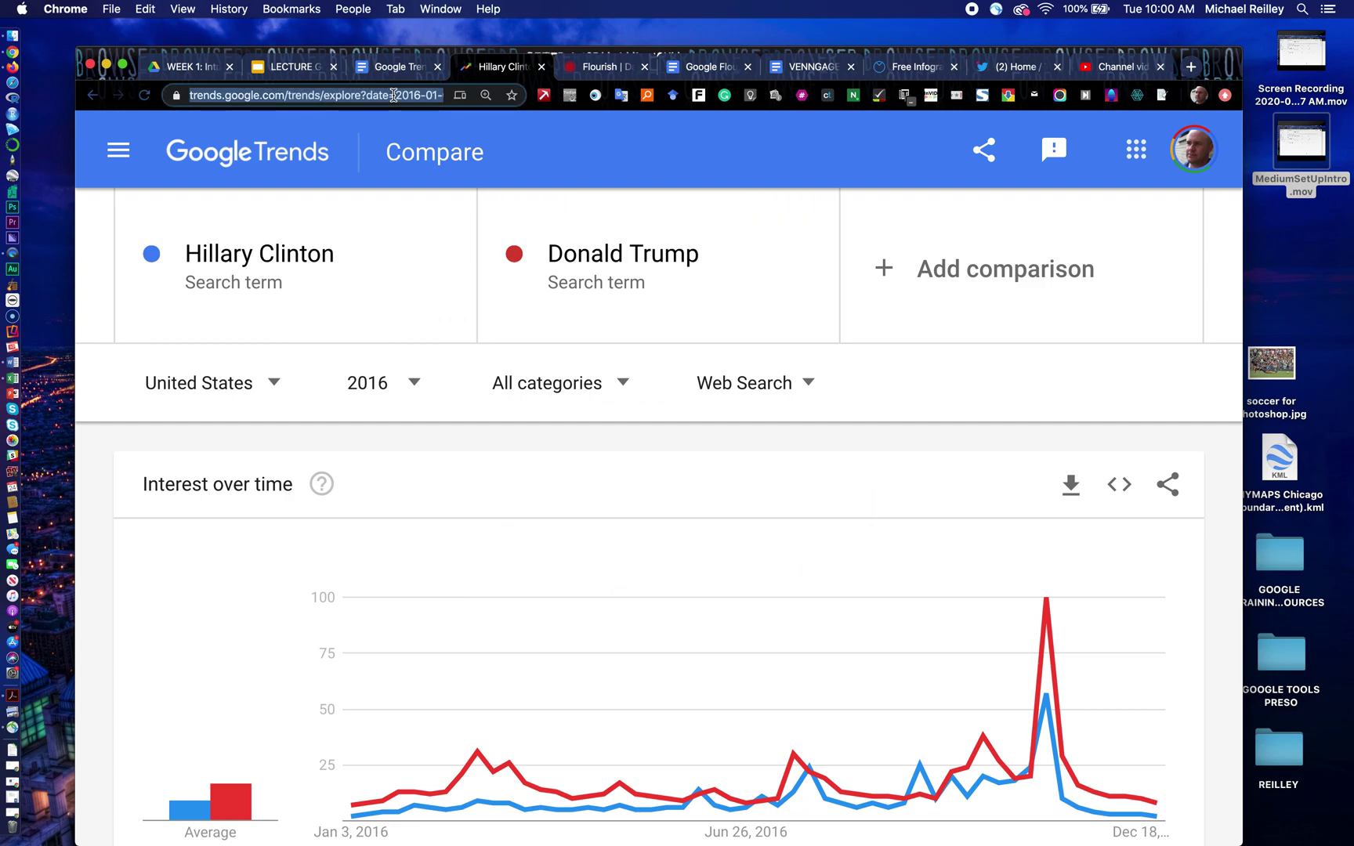
pyautogui.click(677, 558)
pyautogui.scroll(-5, 678, 558)
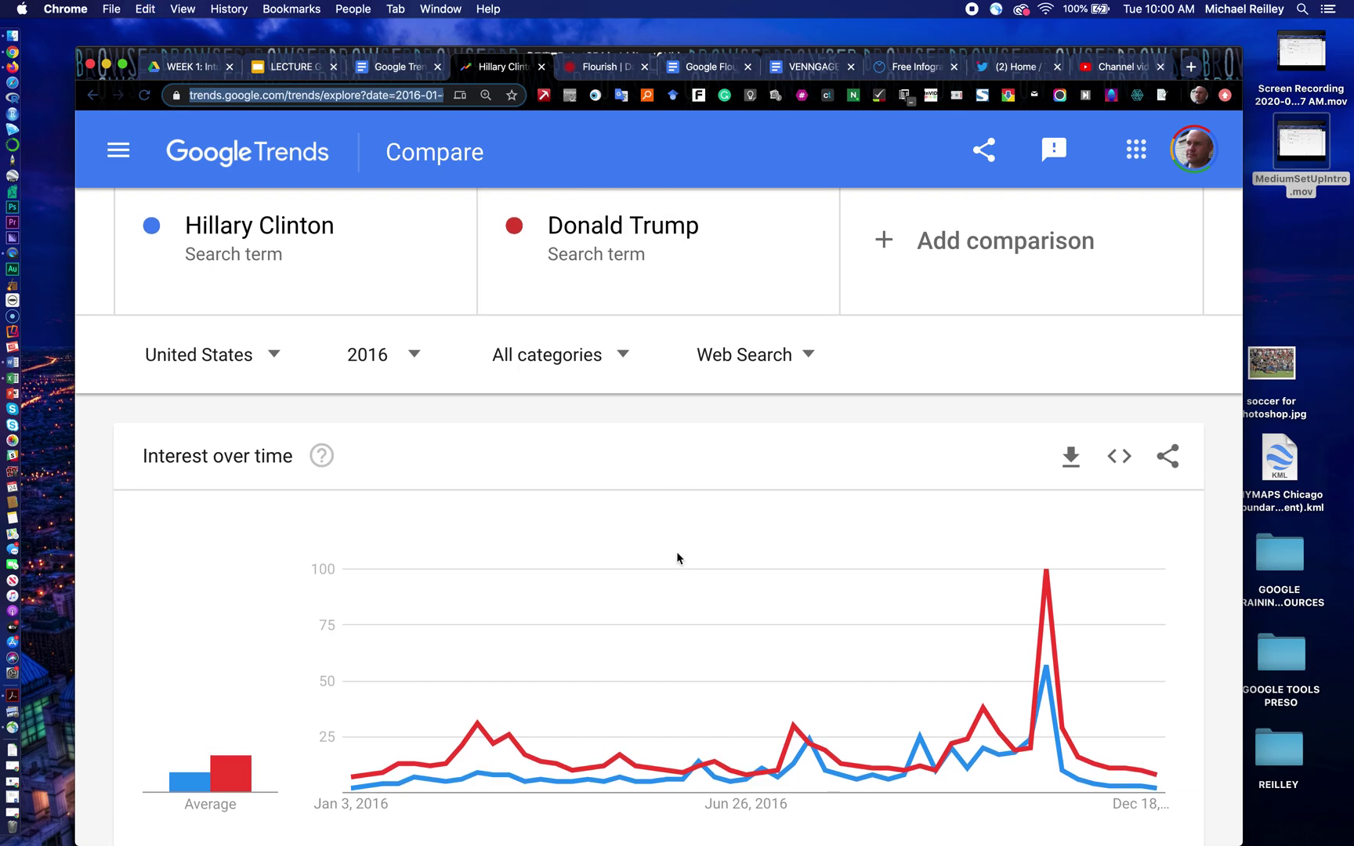
pyautogui.scroll(-20, 678, 557)
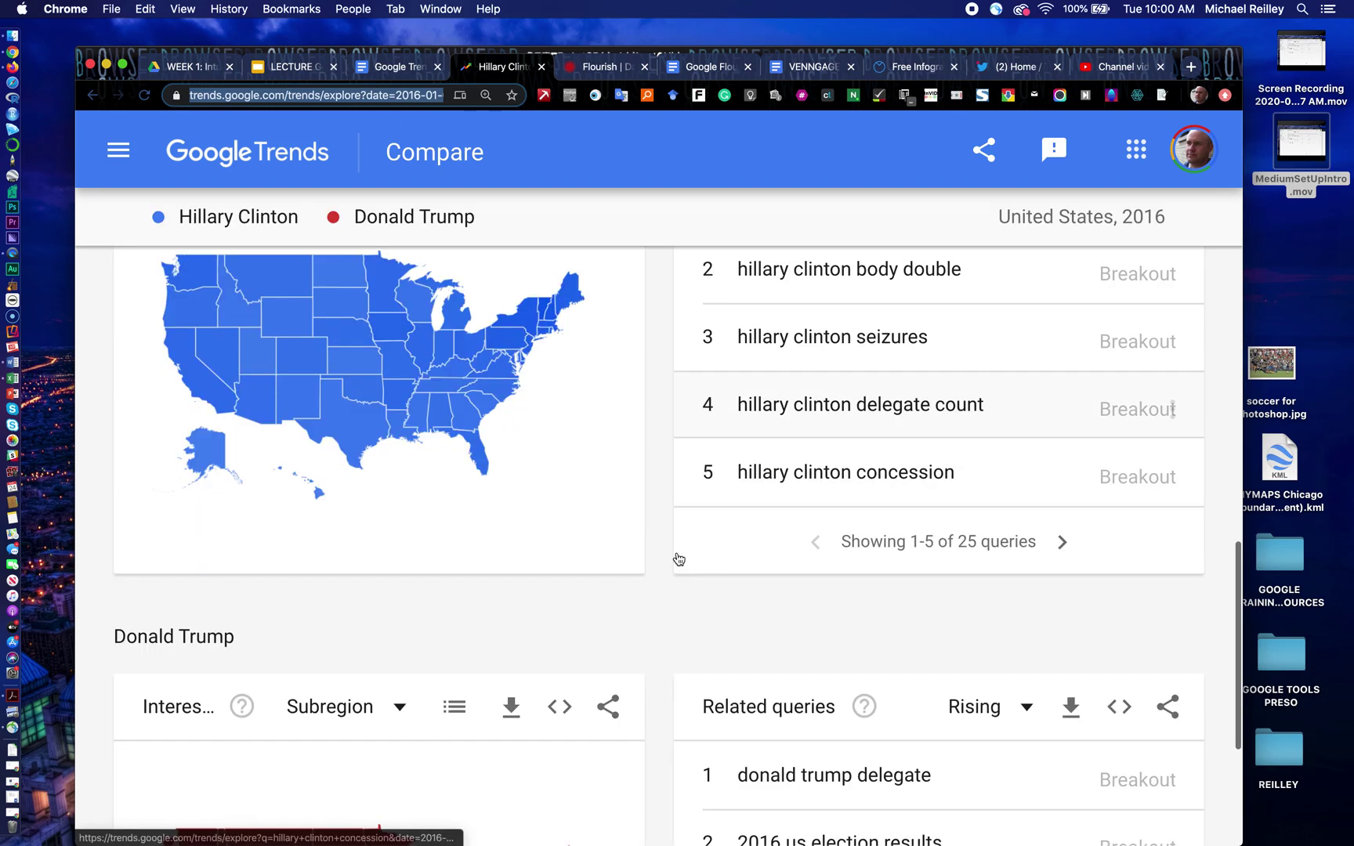
pyautogui.scroll(4, 797, 462)
pyautogui.scroll(4, 797, 462)
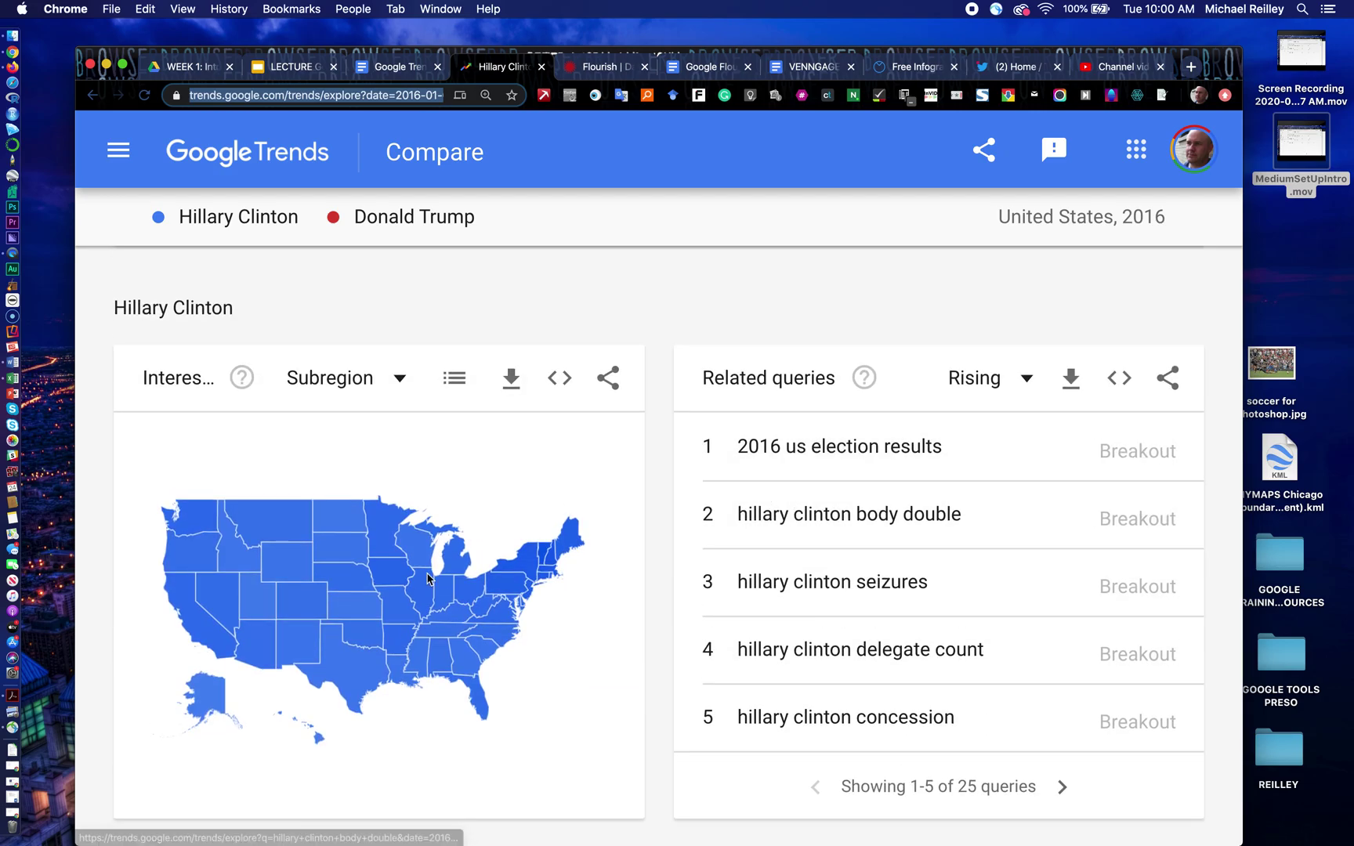
pyautogui.scroll(10, 642, 437)
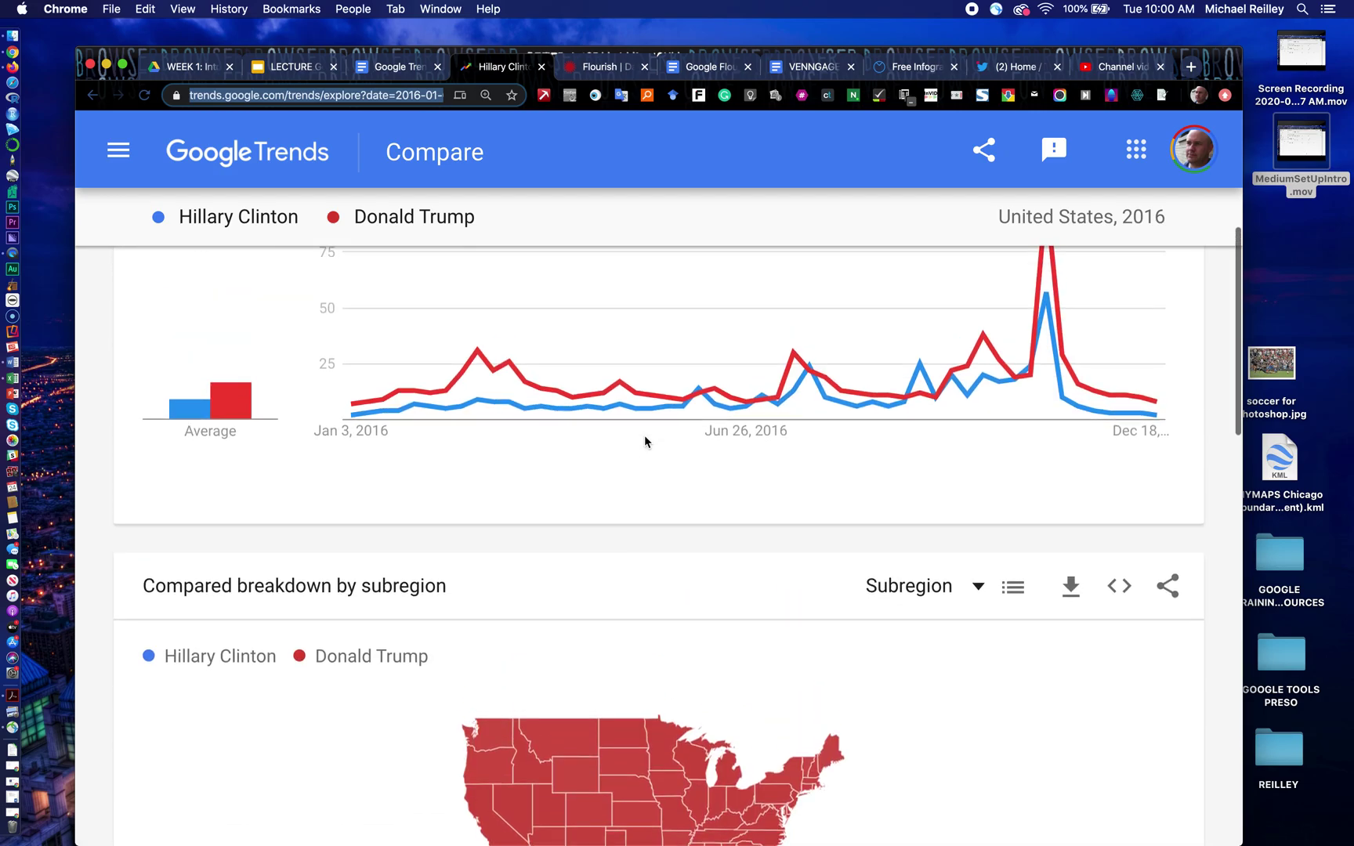
pyautogui.scroll(3, 644, 441)
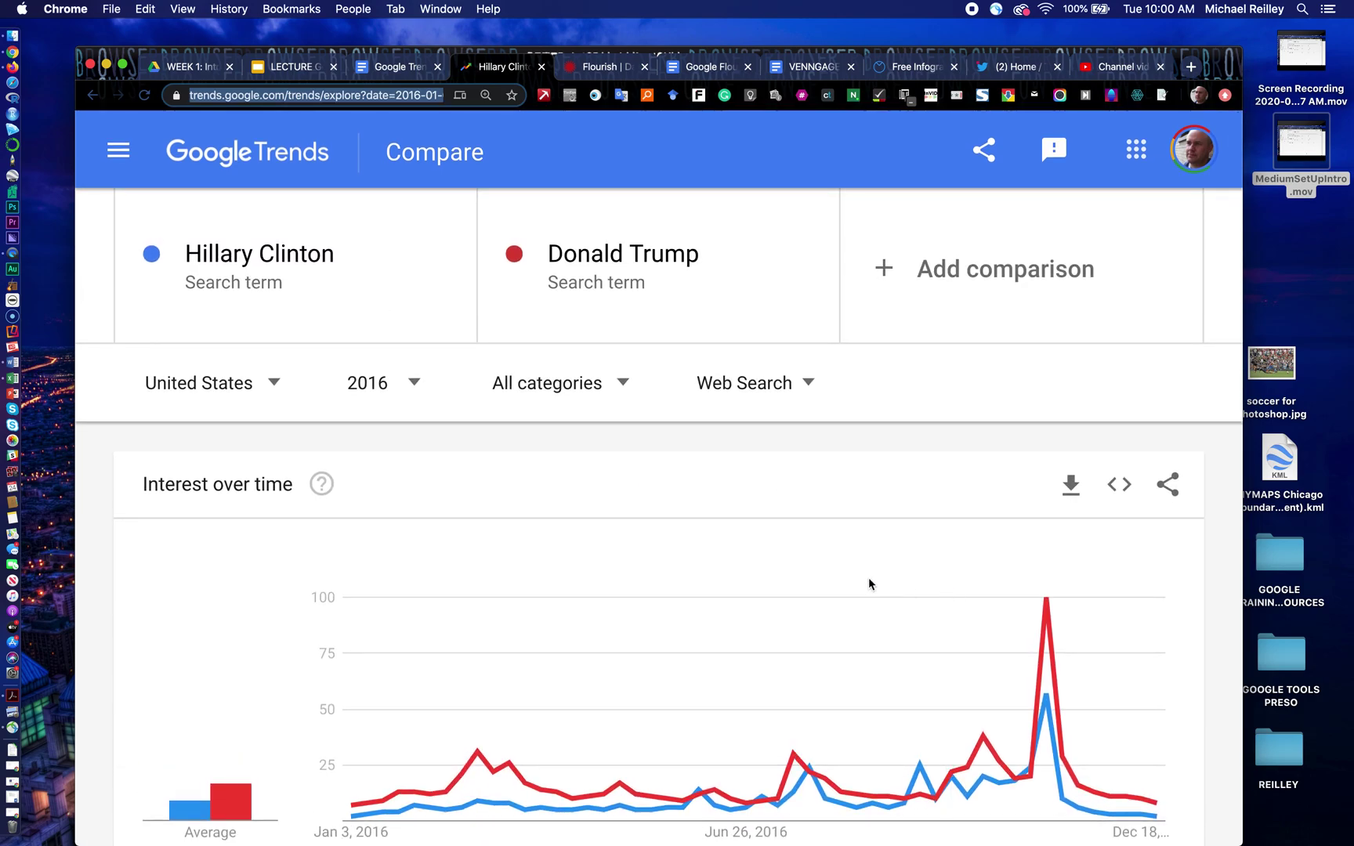
pyautogui.scroll(-2, 805, 439)
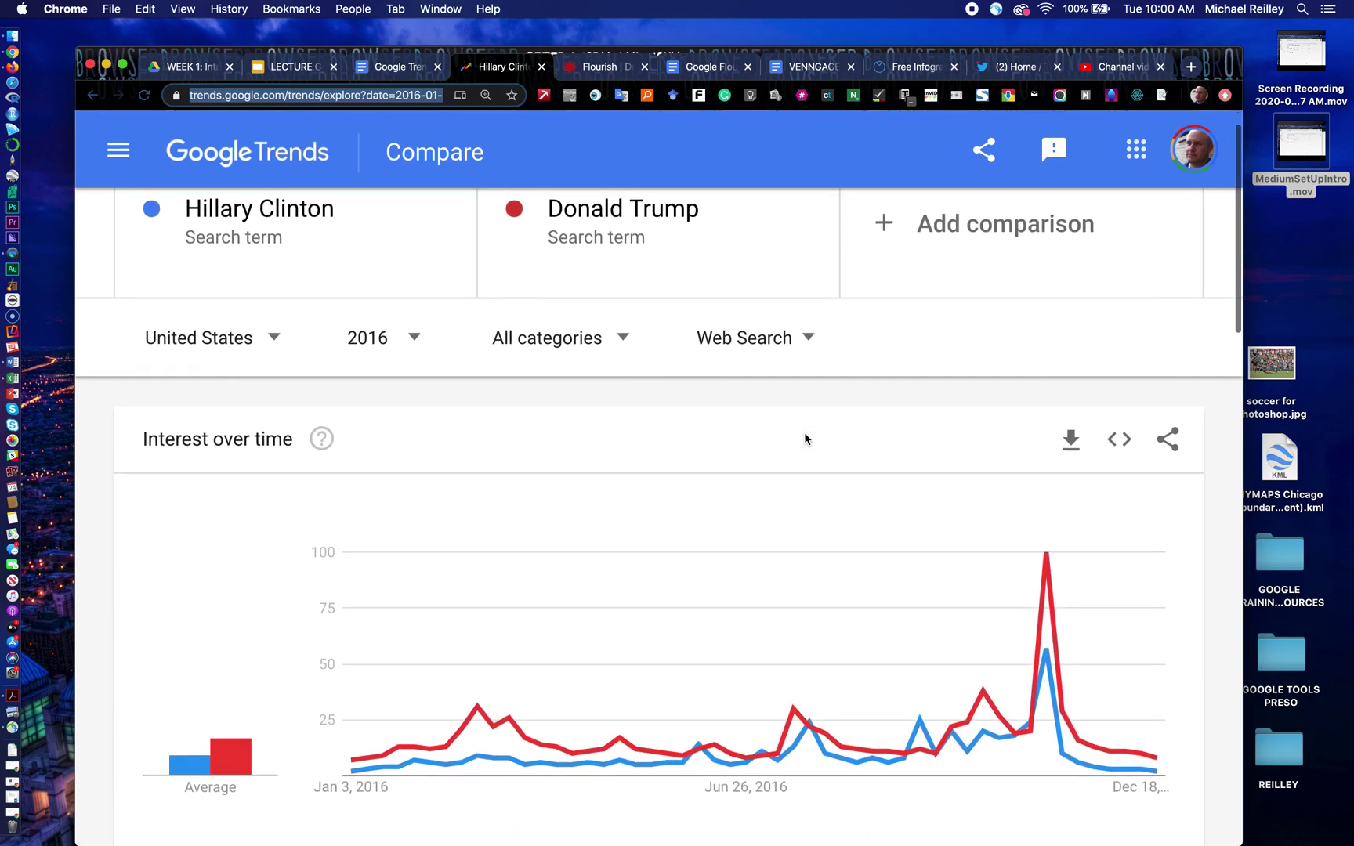
pyautogui.scroll(-1, 804, 438)
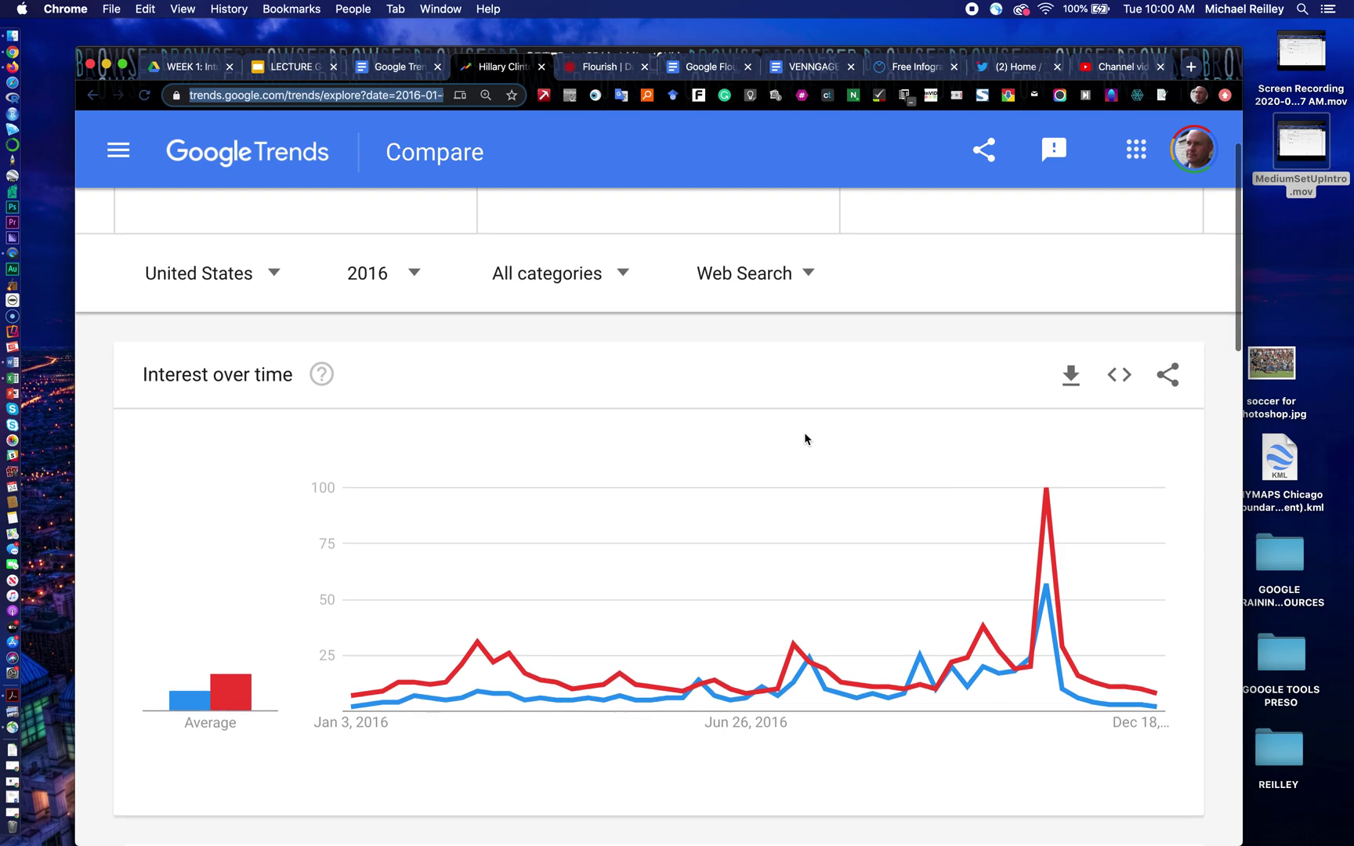
pyautogui.scroll(3, 804, 436)
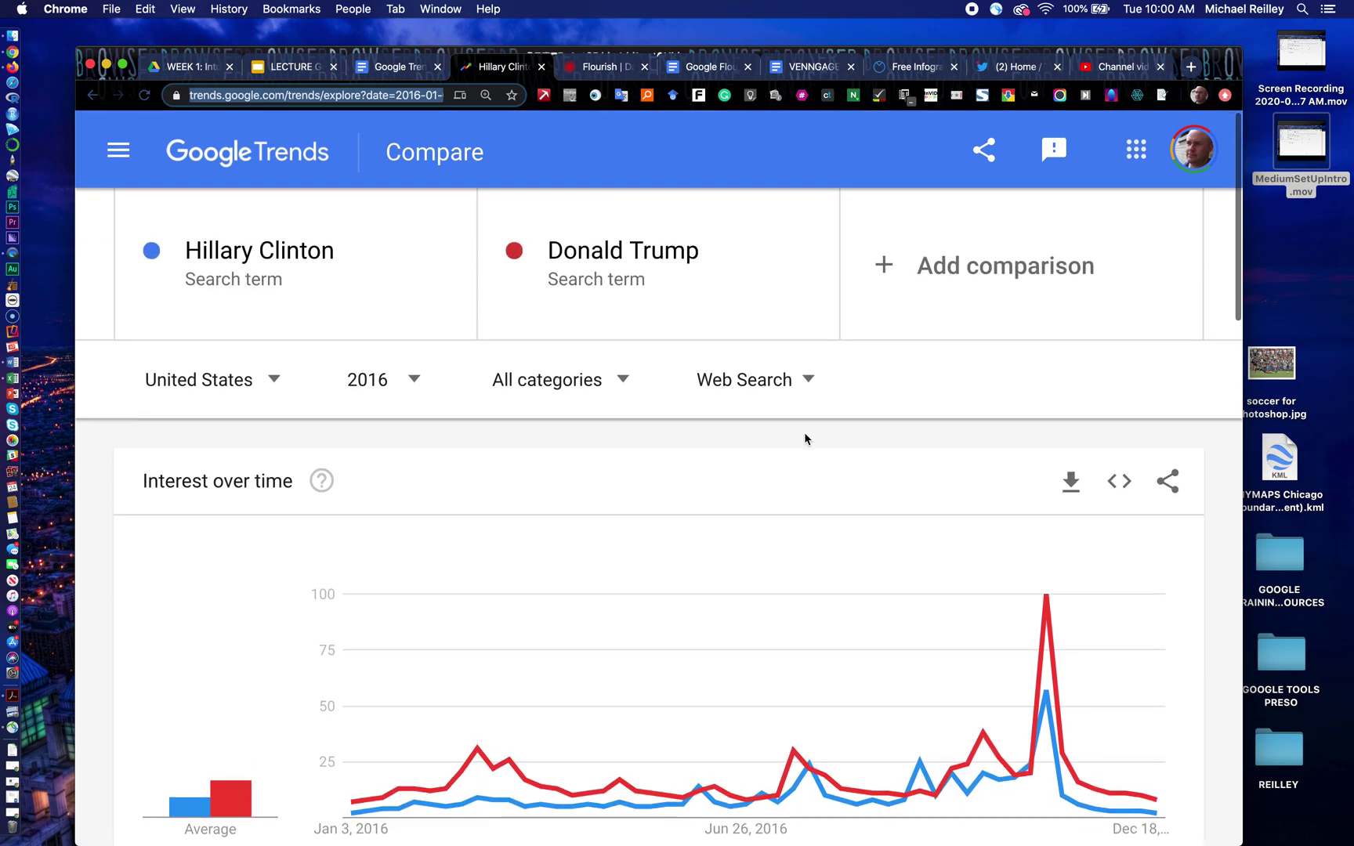
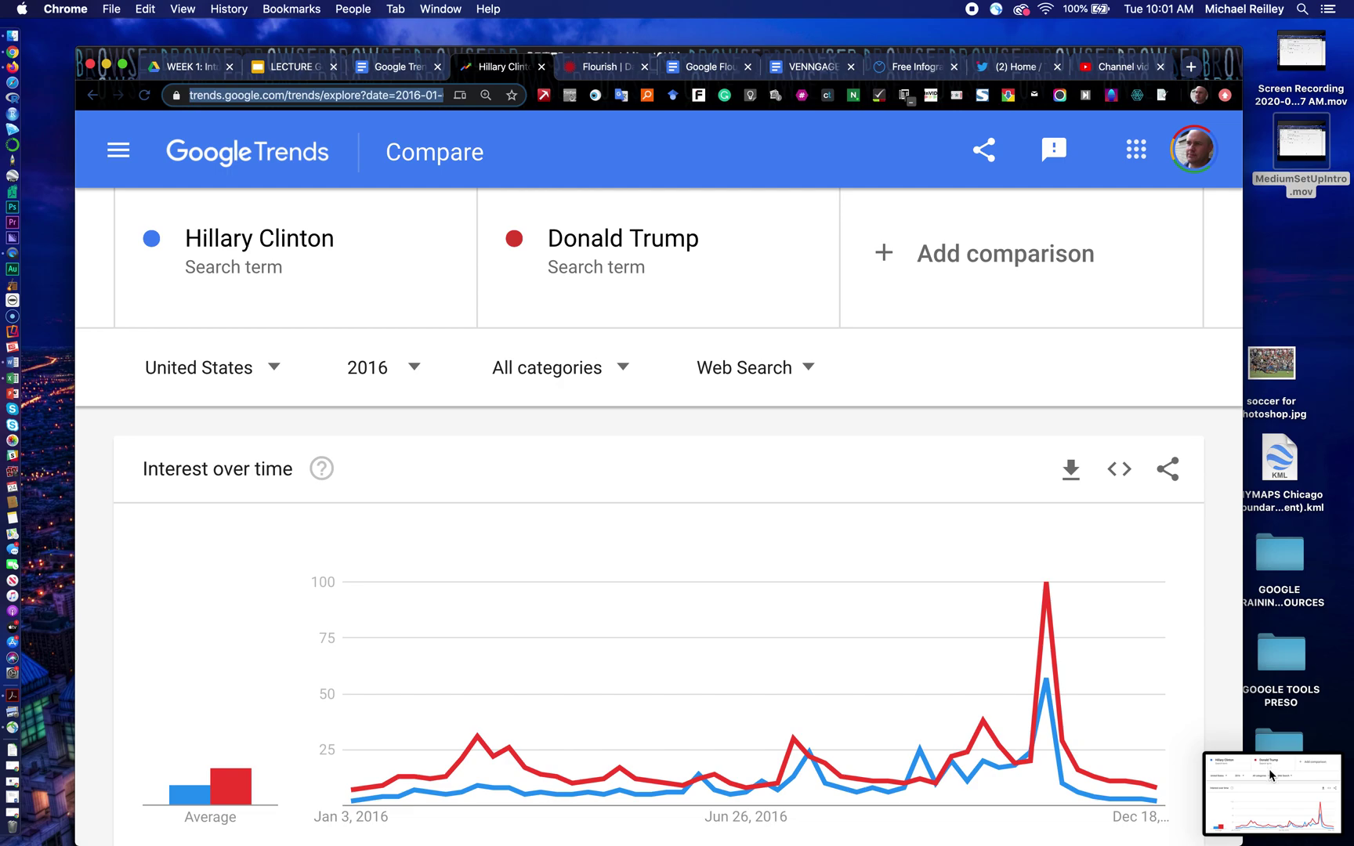
# Step: Open the Trends chart screenshot saved on the desktop in Preview to check it, and close it
pyautogui.click(1293, 279)
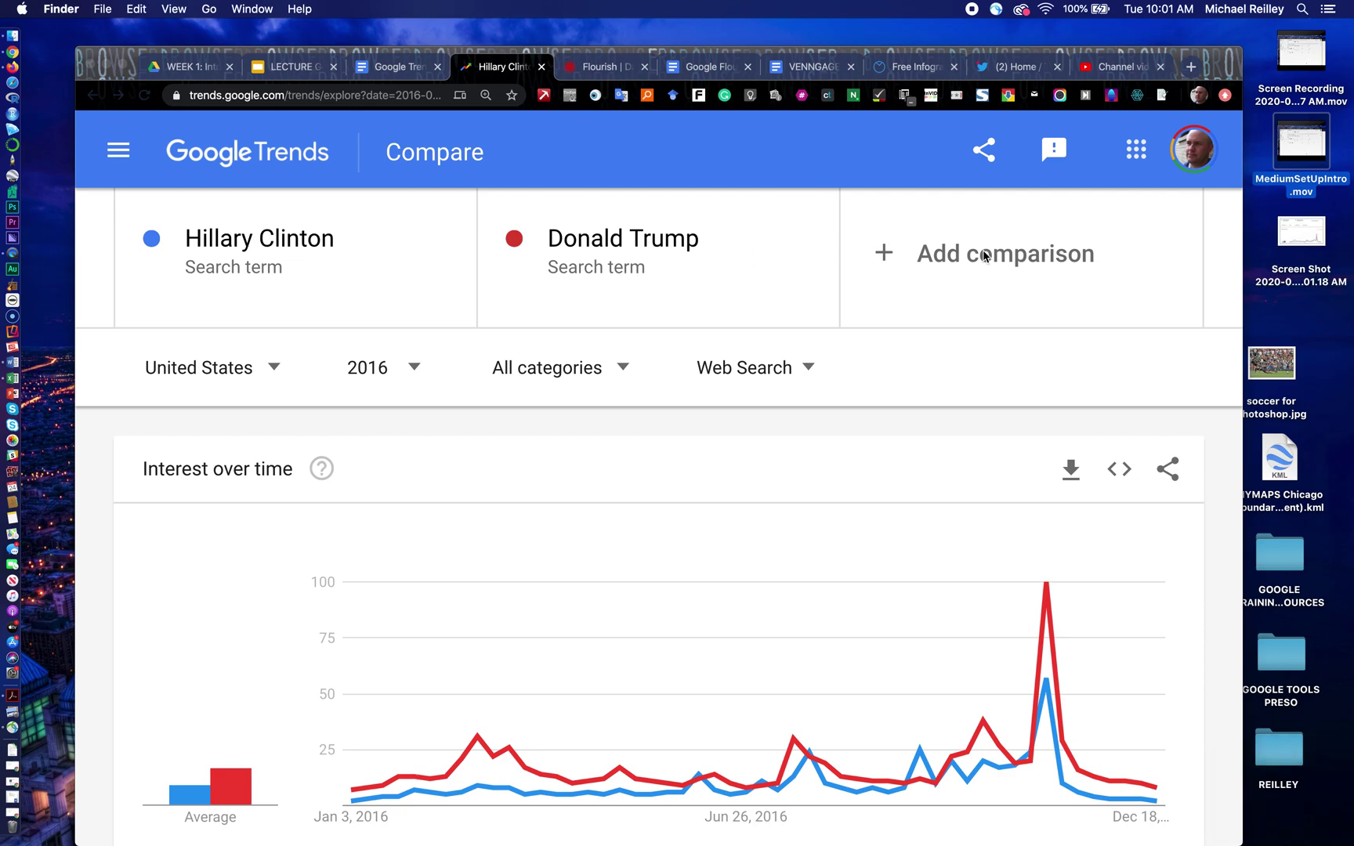
pyautogui.doubleClick(1307, 241)
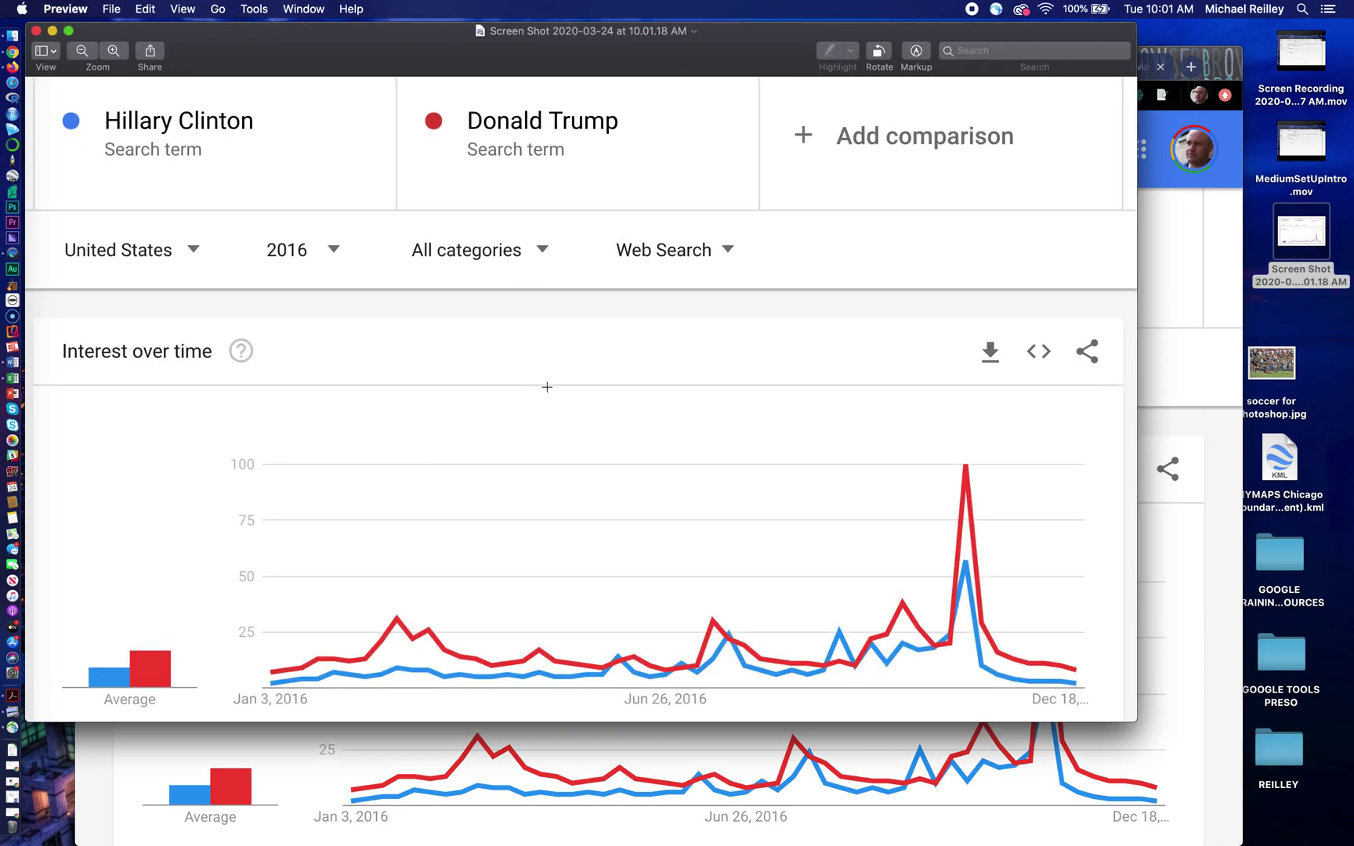
pyautogui.click(36, 32)
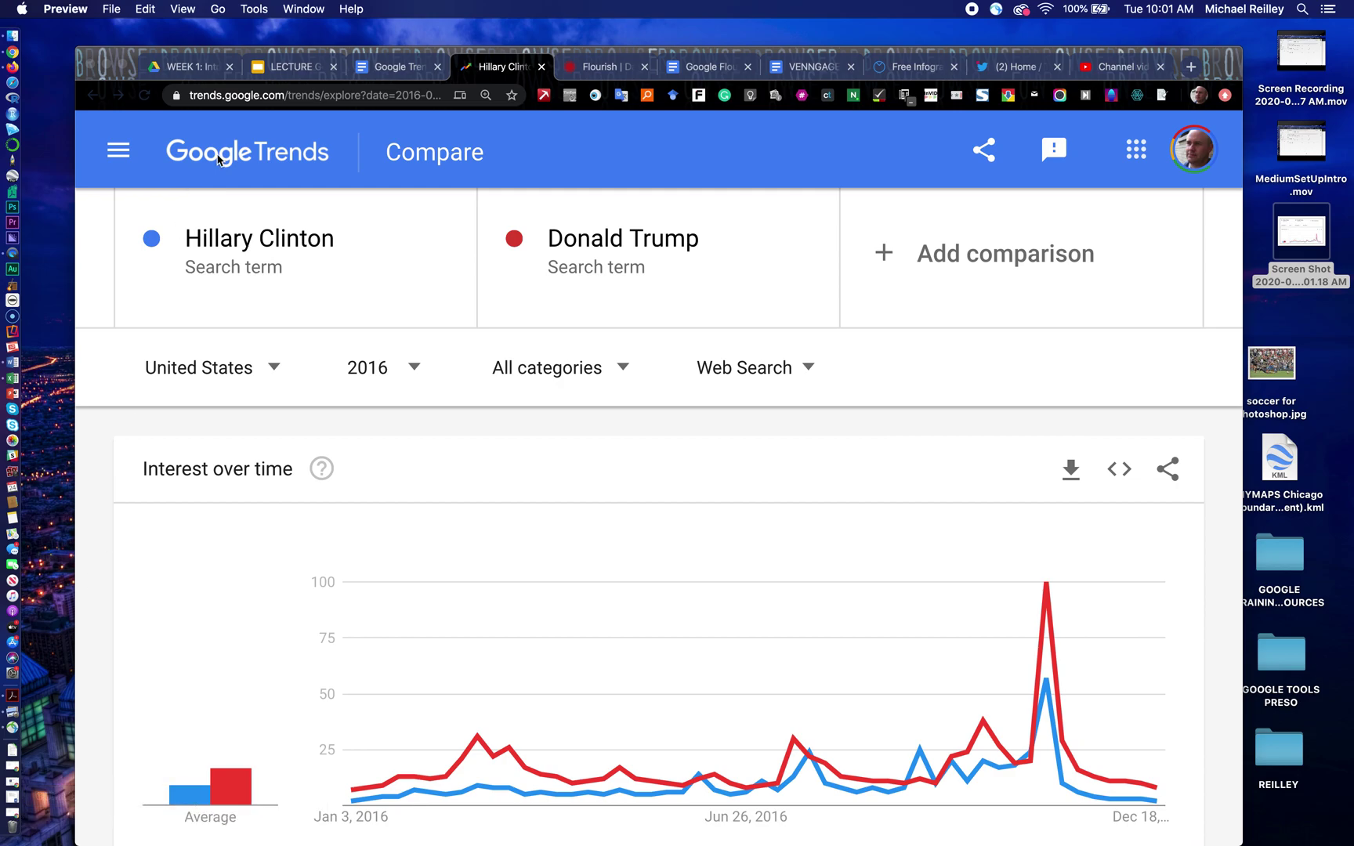
# Step: Open Medium in a new browser tab and start a new story
pyautogui.click(1192, 71)
pyautogui.click(1191, 68)
pyautogui.write('mediu')
pyautogui.press('Return')
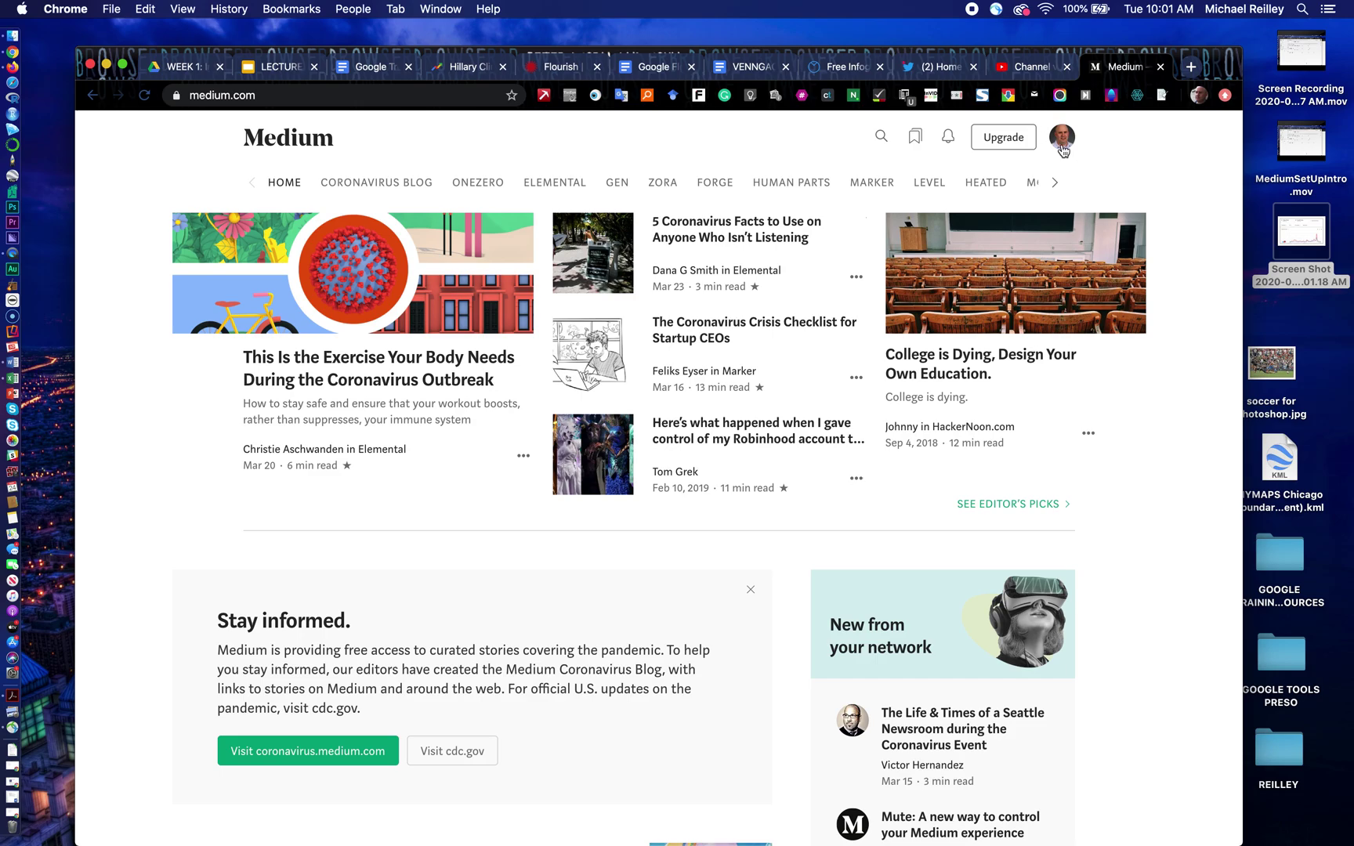
pyautogui.click(1063, 147)
pyautogui.click(1042, 301)
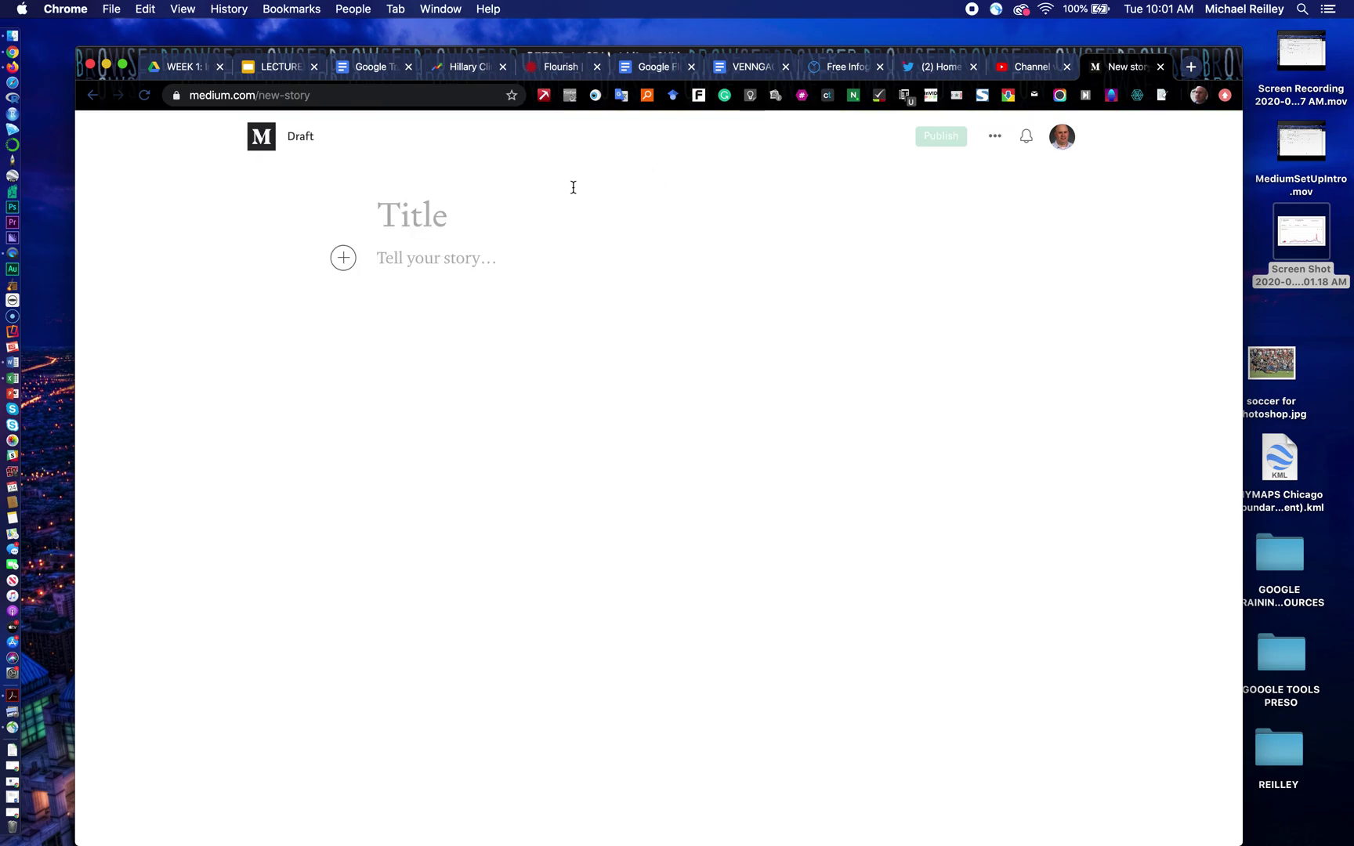
# Step: Title the story "Google Trends: 2016 Presidential Race" and enter "Hillary vs. Donald" as the text below it
pyautogui.click(462, 216)
pyautogui.write('Google Trends: 2016 Presidential Race')
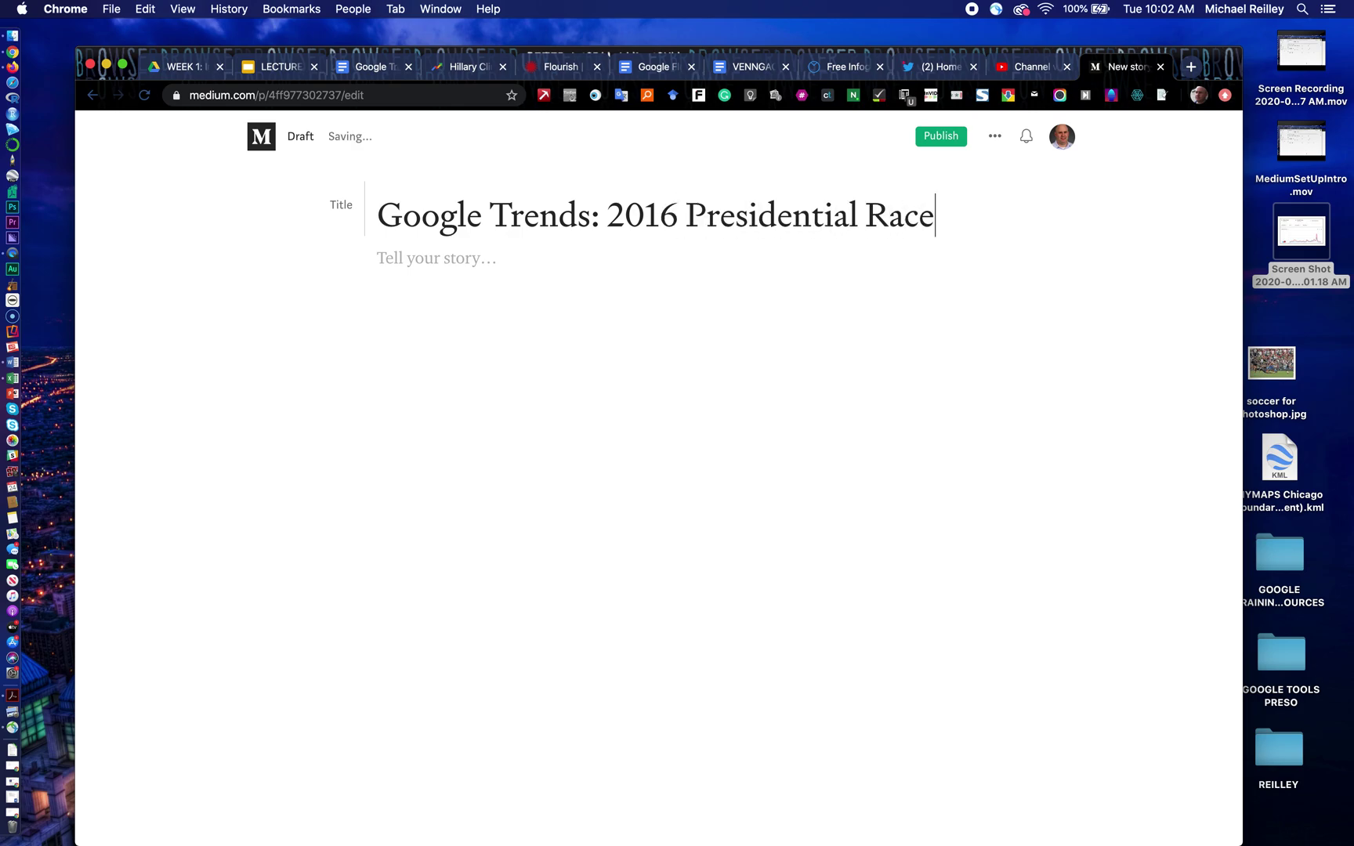
pyautogui.click(417, 261)
pyautogui.write('Hillary vs. Donald')
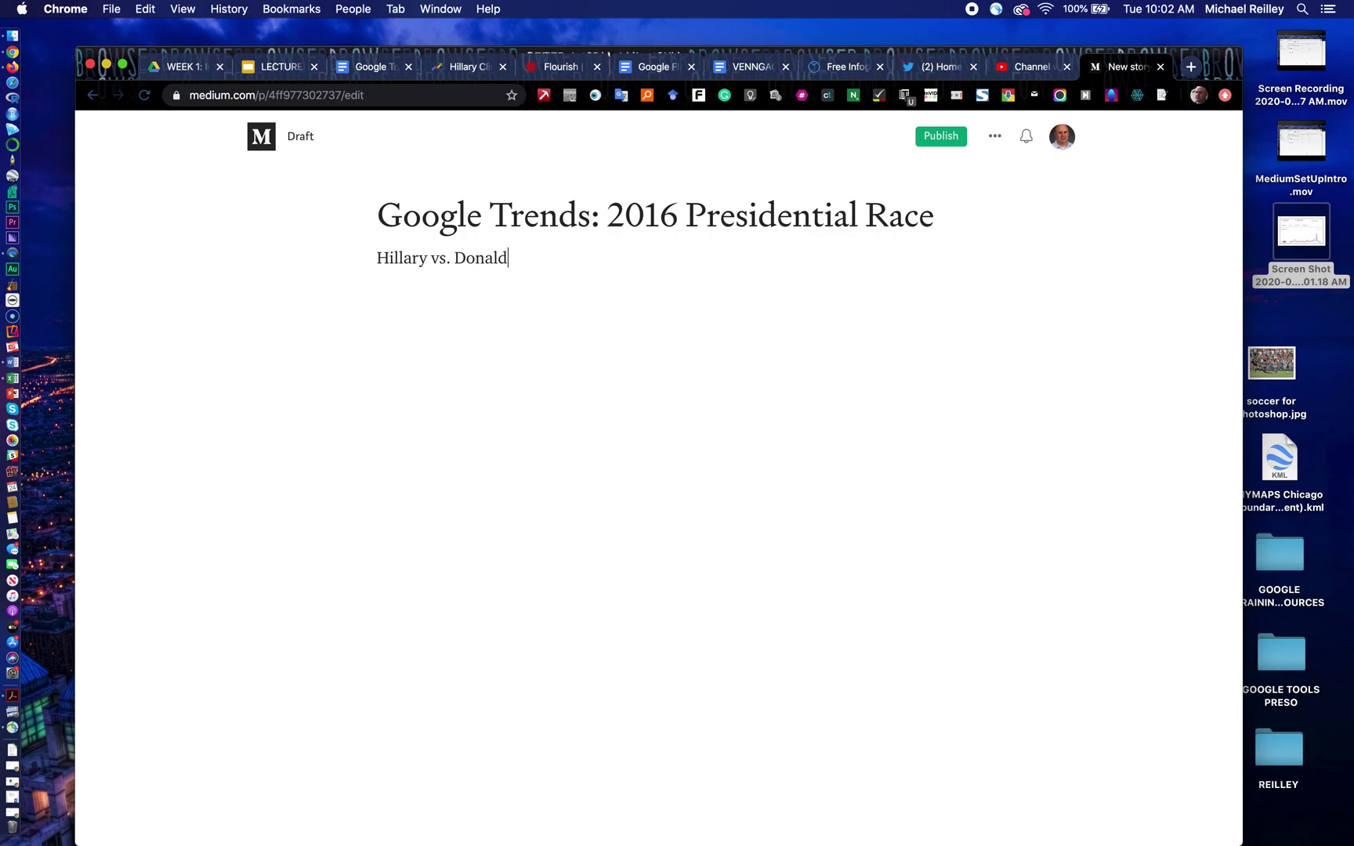
# Step: Insert the 10.01.18 AM screenshot from the Desktop below the text and start a new paragraph under the image
pyautogui.press('Return')
pyautogui.click(344, 307)
pyautogui.click(385, 309)
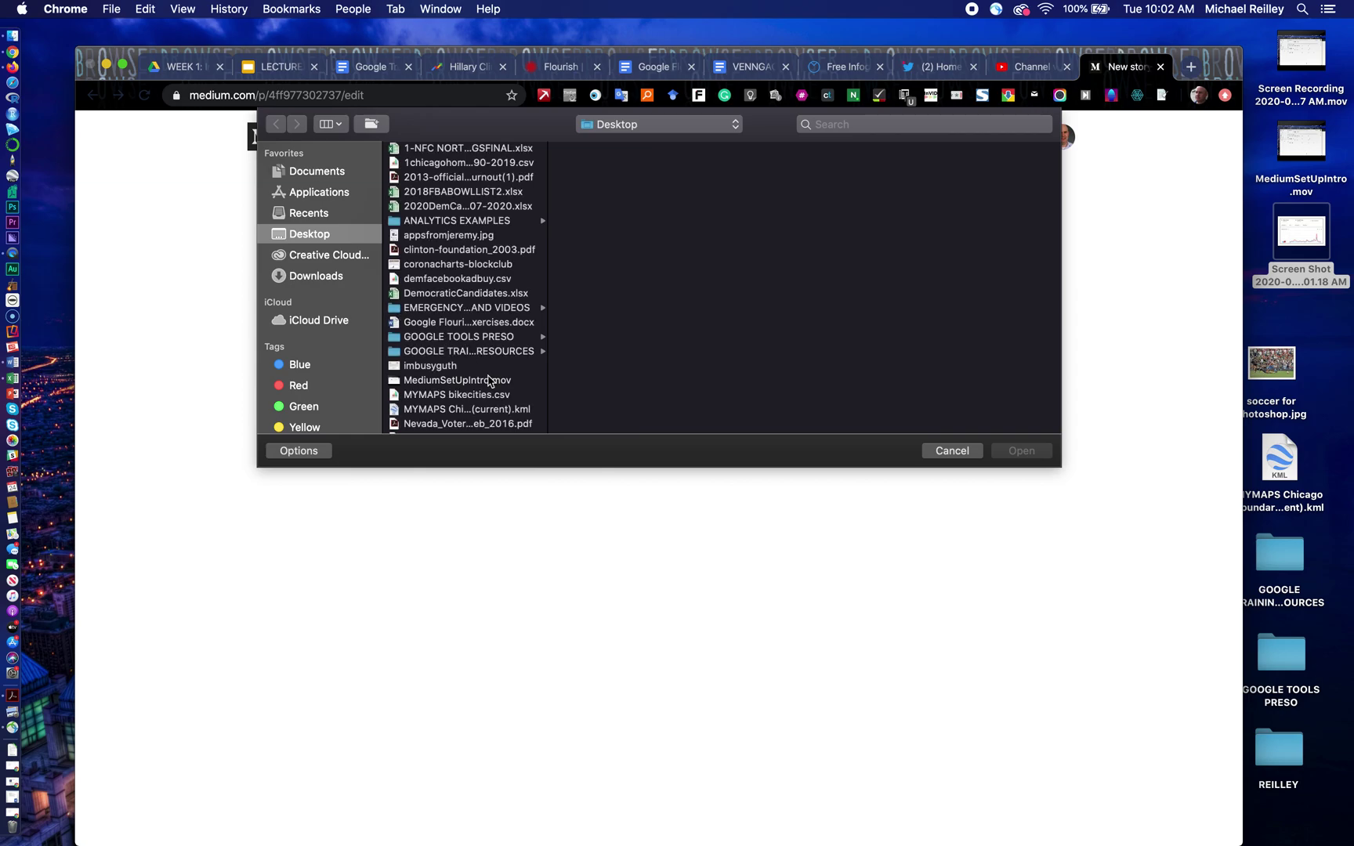
pyautogui.scroll(-5, 481, 385)
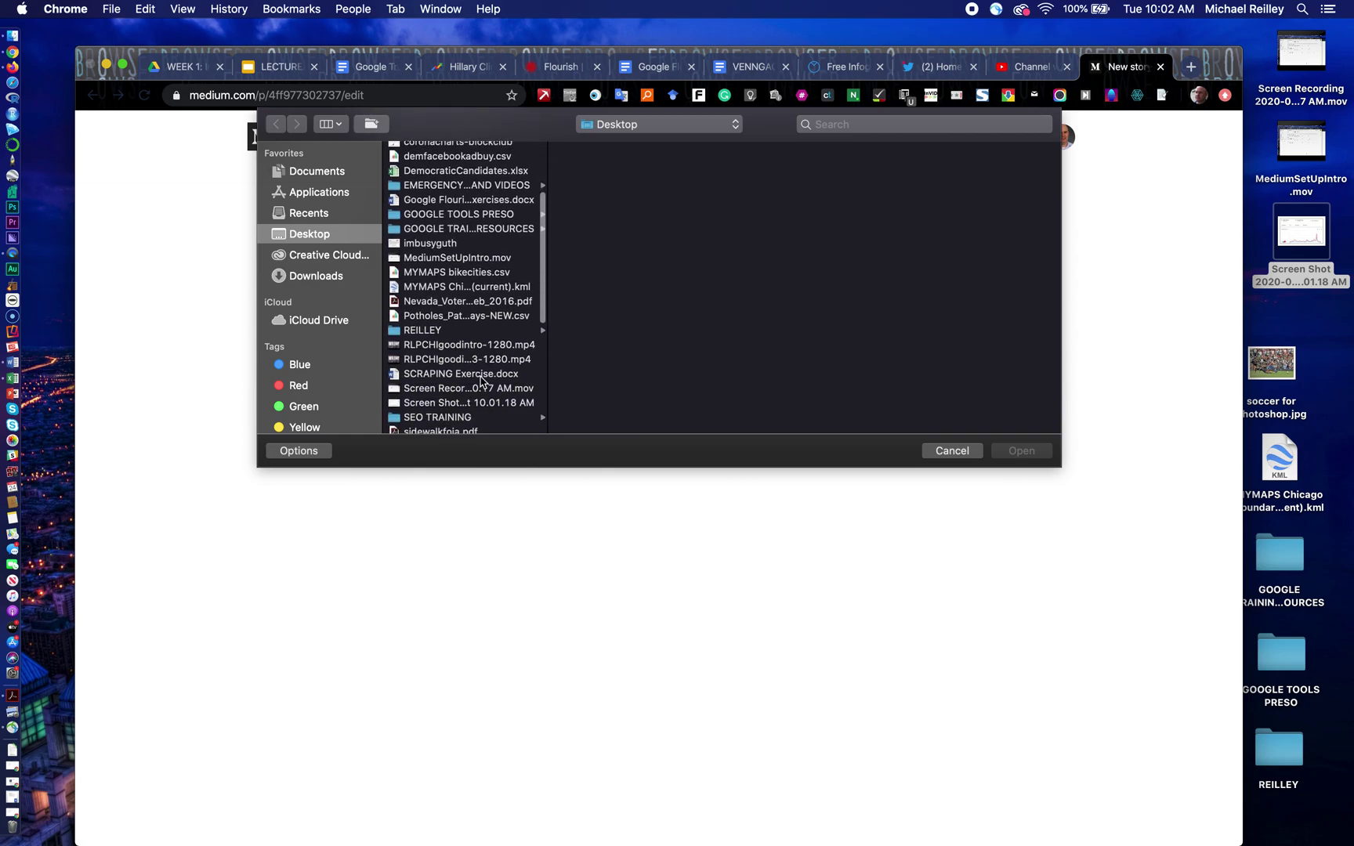
pyautogui.click(437, 390)
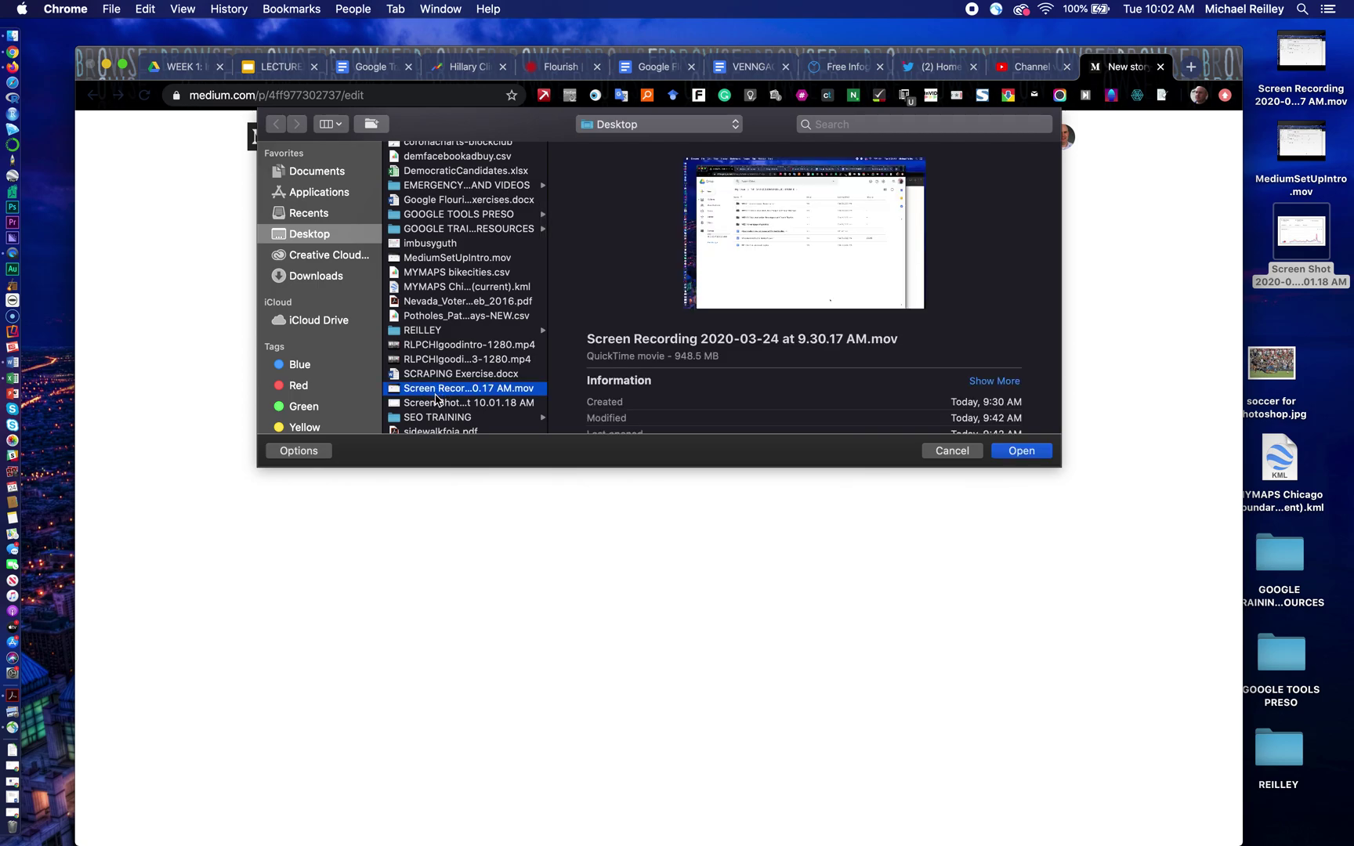
pyautogui.click(440, 403)
pyautogui.click(1021, 450)
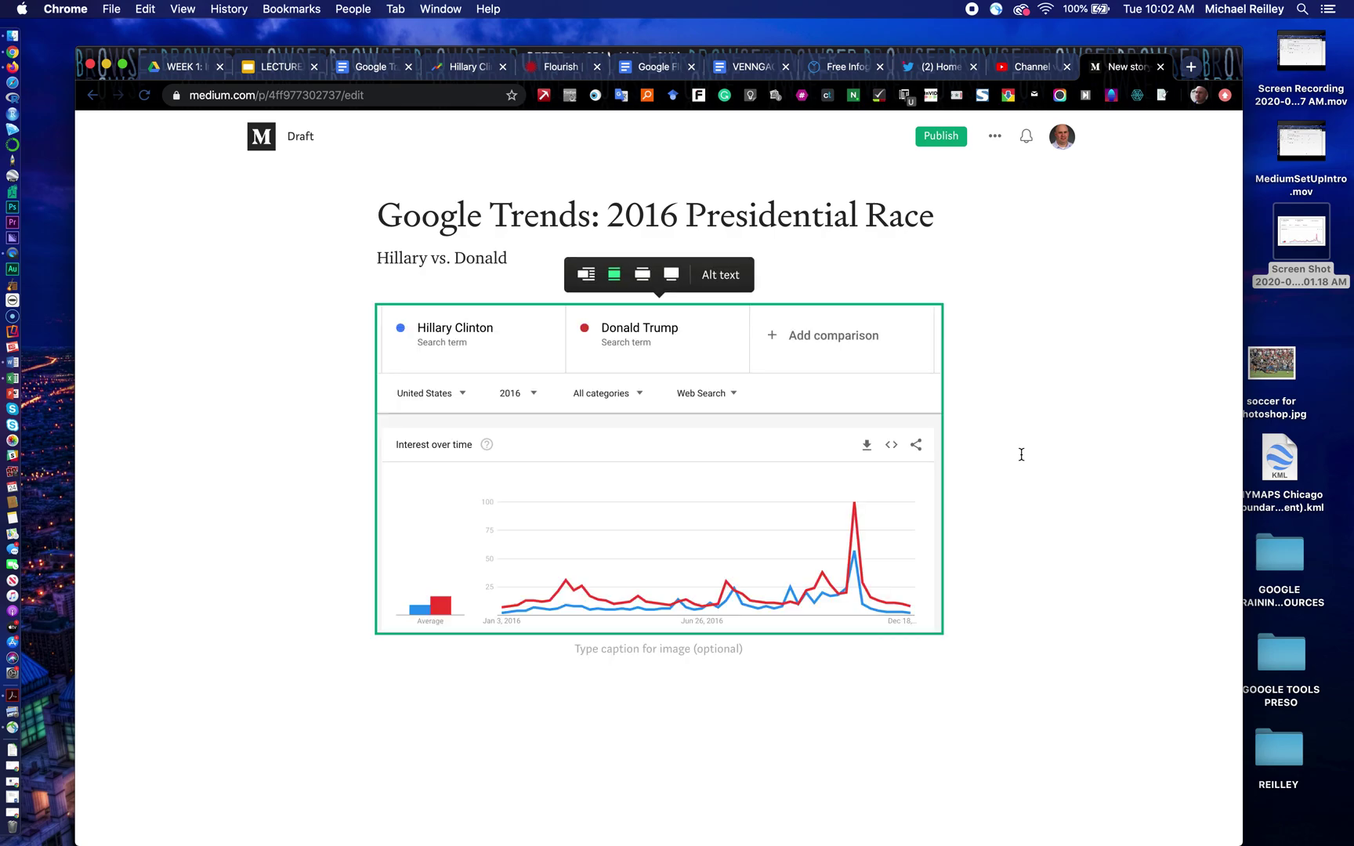
pyautogui.click(715, 650)
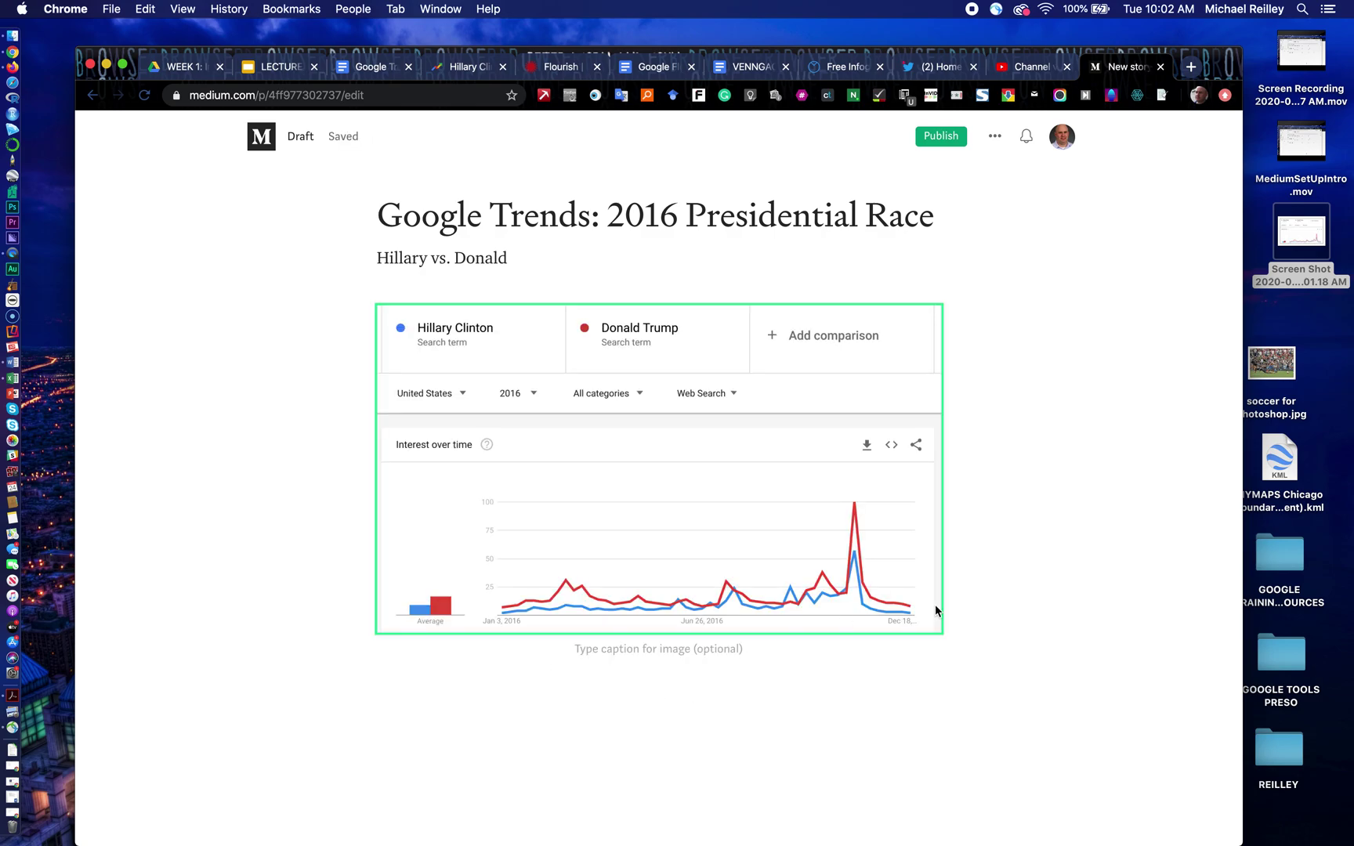
pyautogui.press('Return')
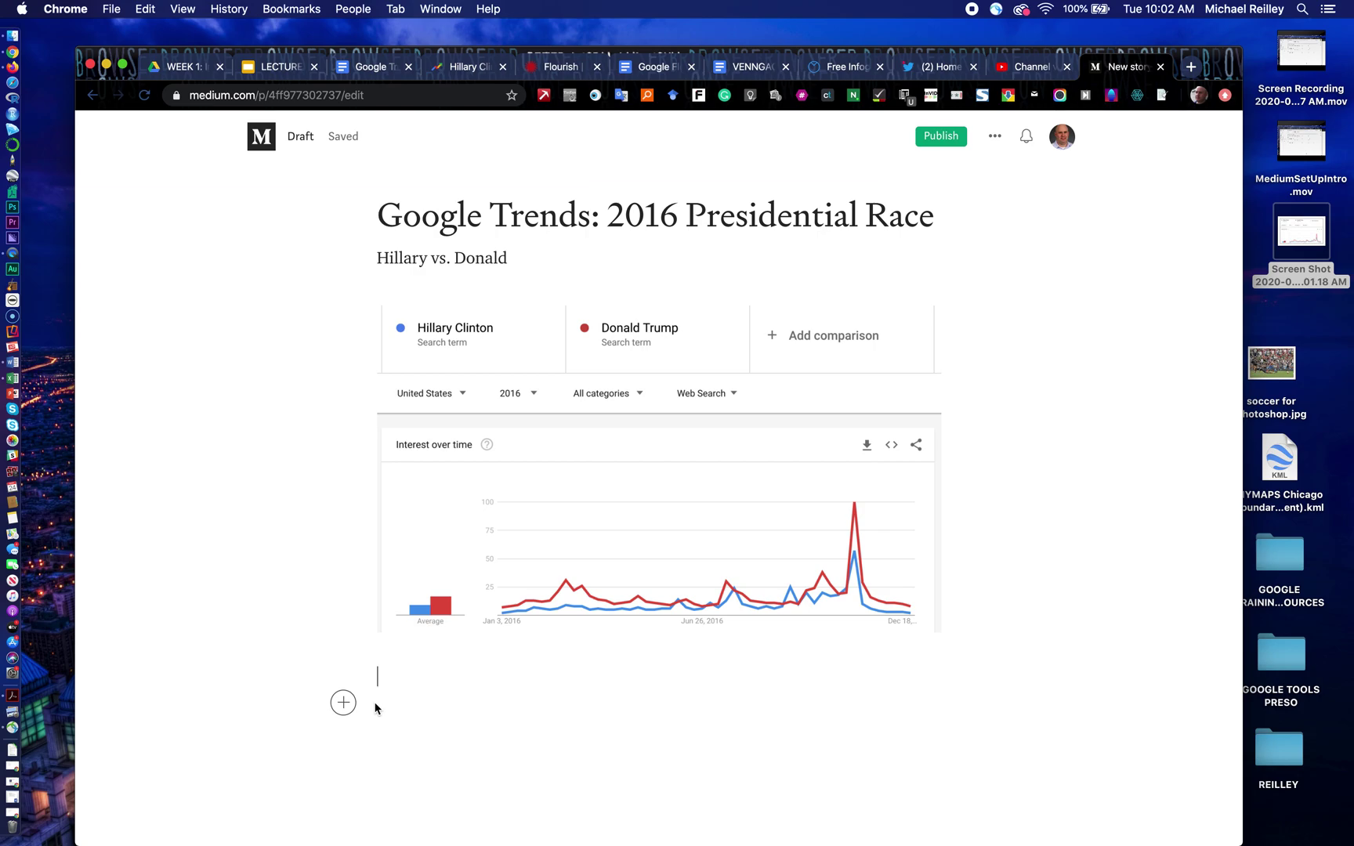
# Step: Copy the web address of the Google Trends comparison page and return to the Medium draft
pyautogui.click(441, 72)
pyautogui.press('super+c')
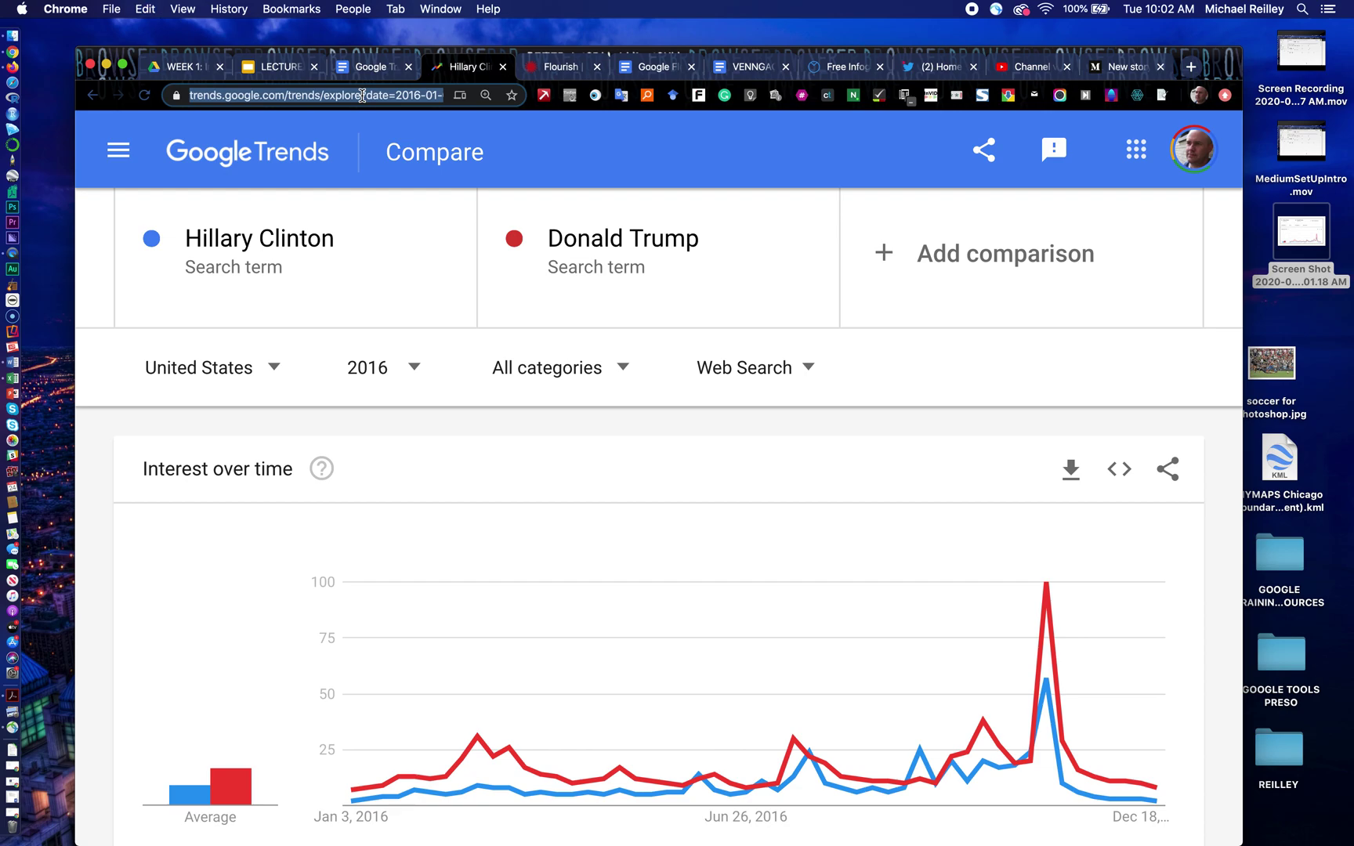
pyautogui.click(1120, 69)
# Step: Write "View the interactive chart" in the paragraph below the image
pyautogui.write('Vi')
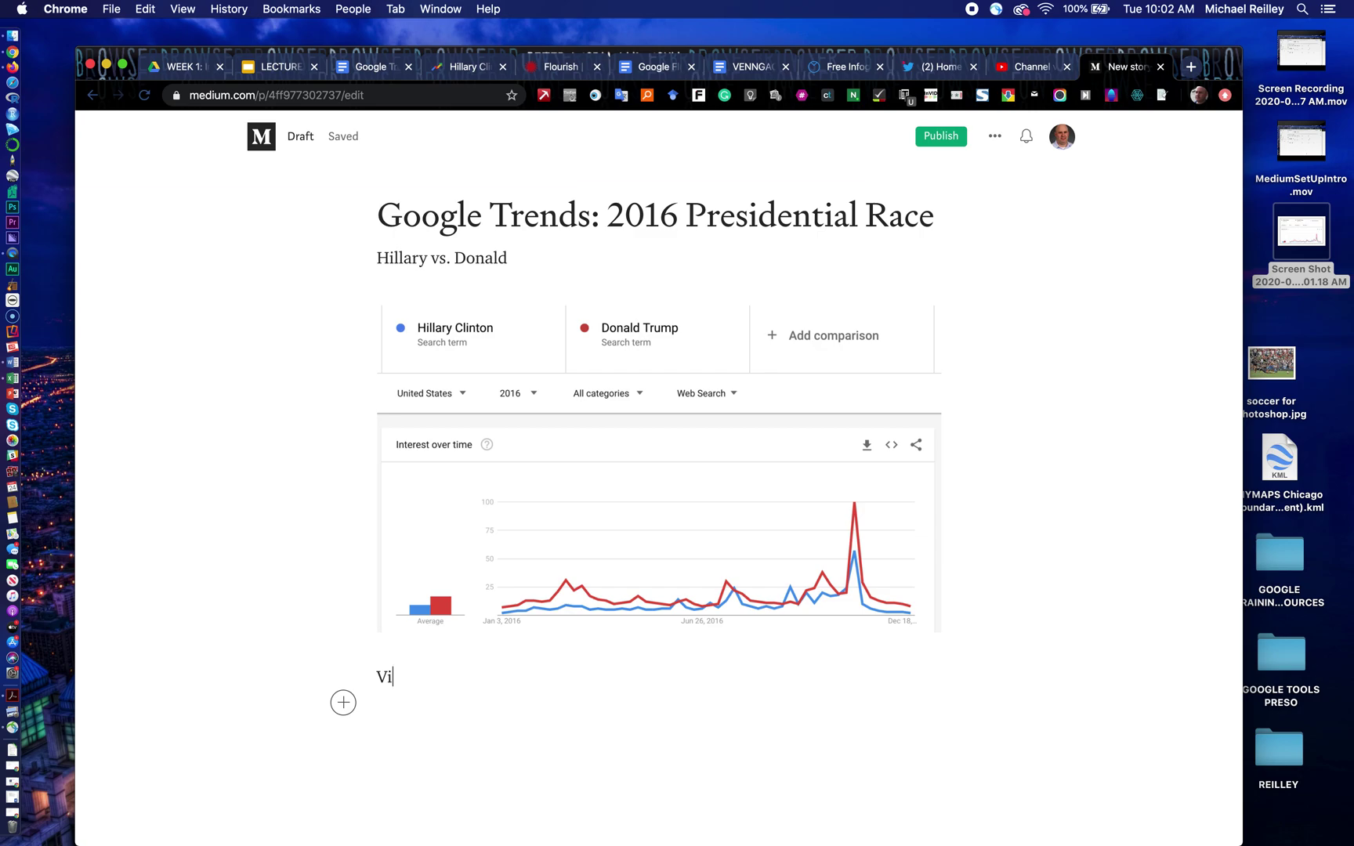
pyautogui.write('ew the interacrtiv')
pyautogui.press('BackSpace')
pyautogui.press('BackSpace')
pyautogui.press('BackSpace')
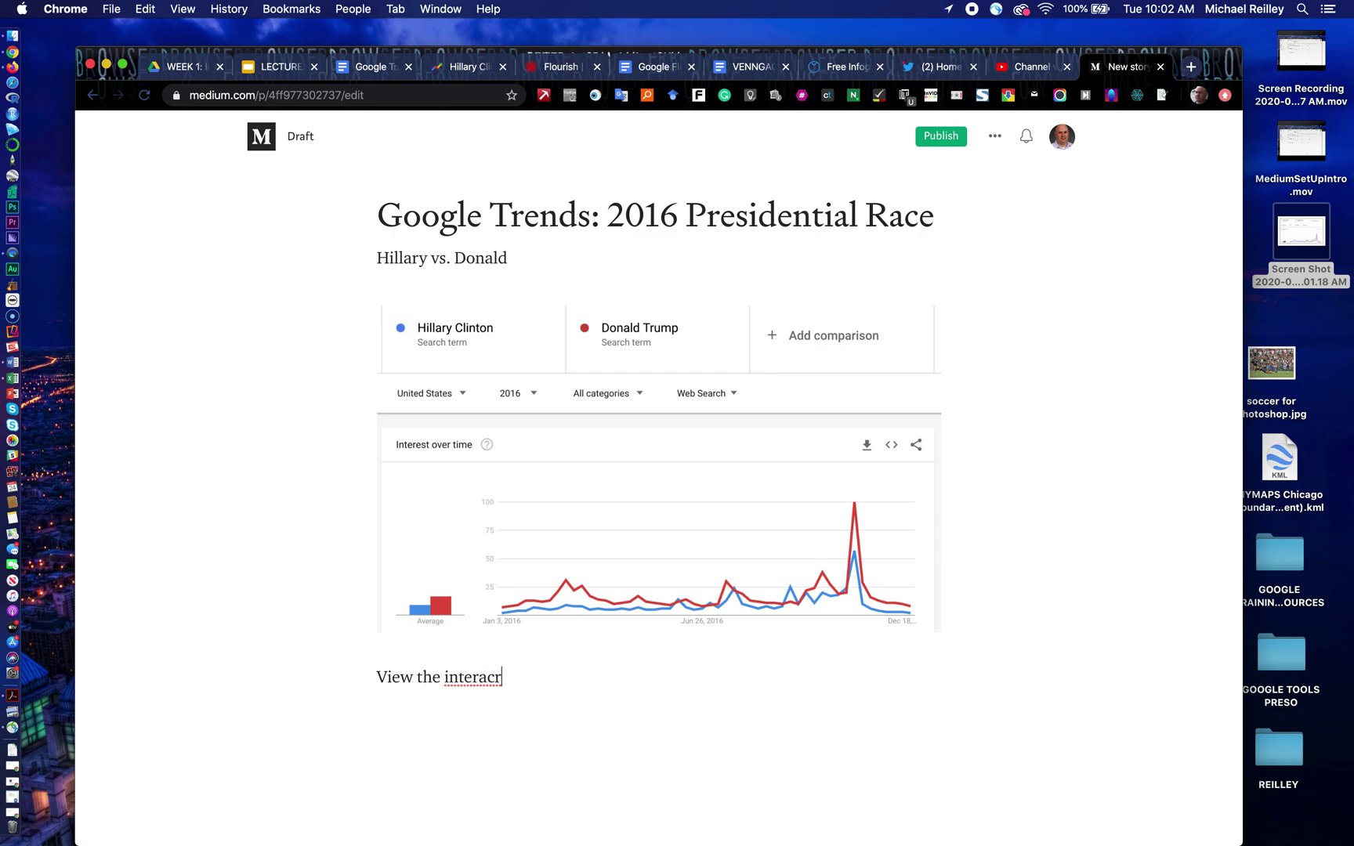
pyautogui.write('tive chart')
# Step: Link the words "interactive chart" to the copied Google Trends address
pyautogui.moveTo(562, 677); pyautogui.dragTo(444, 685)
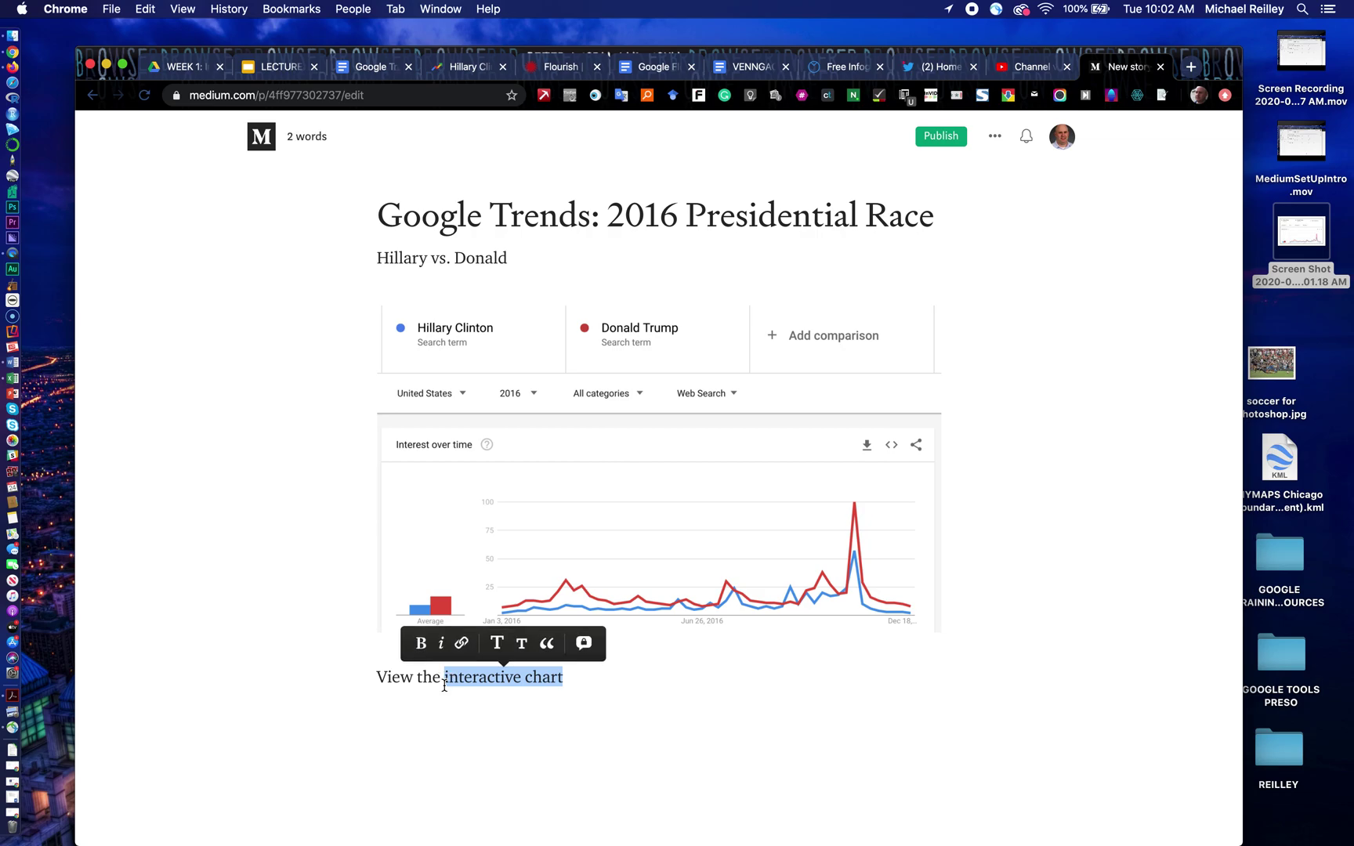
pyautogui.click(462, 644)
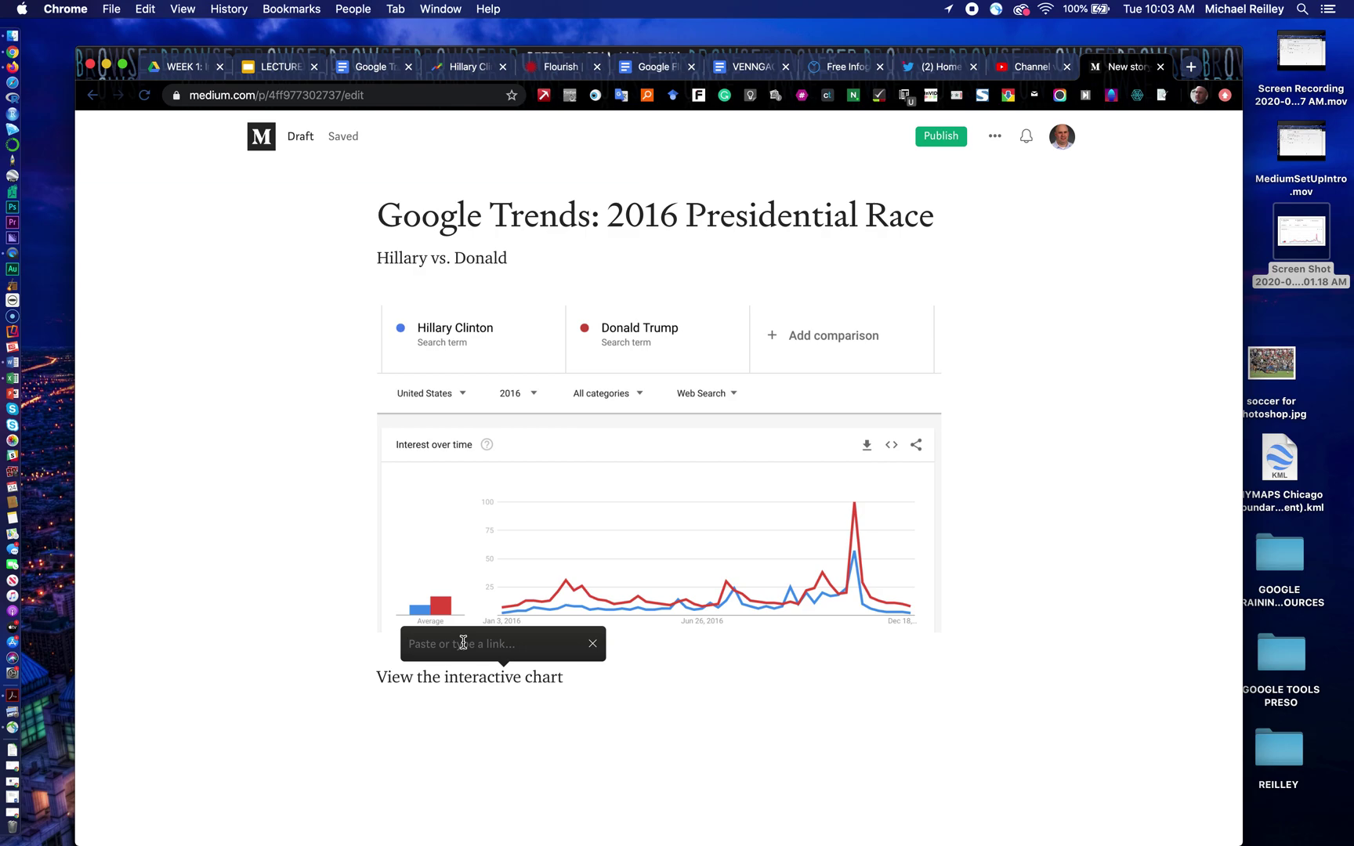
pyautogui.press('super+v')
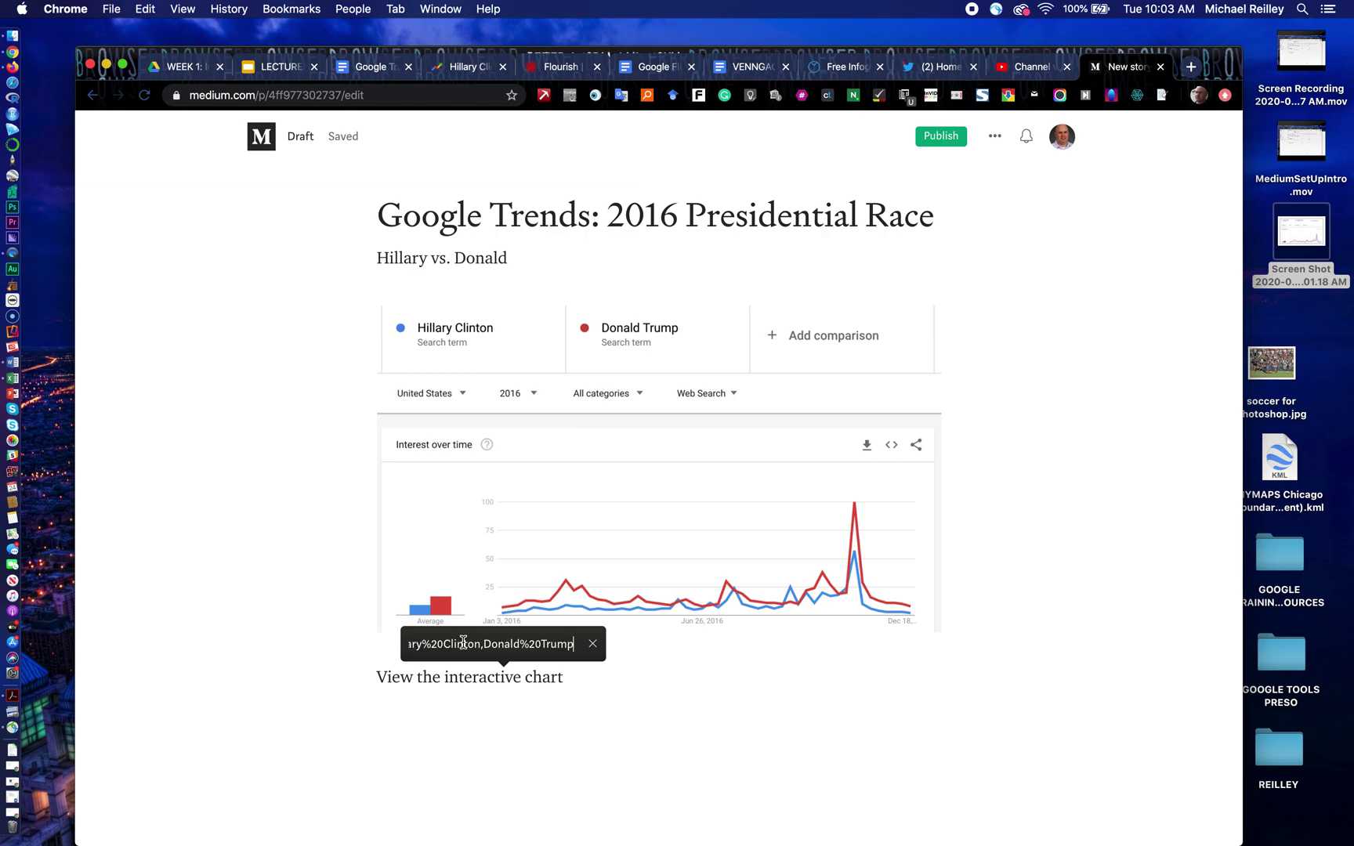
pyautogui.press('Return')
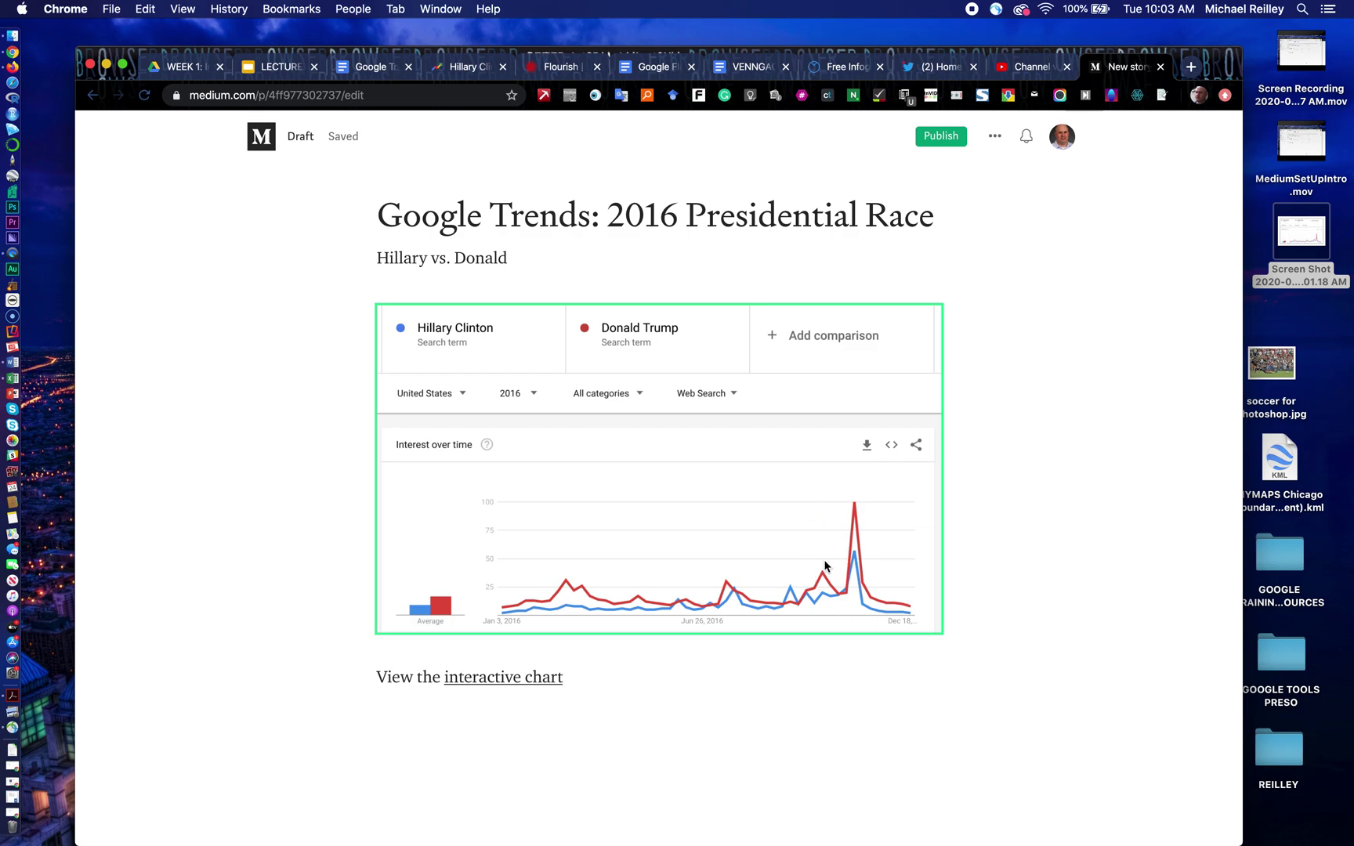
pyautogui.moveTo(486, 675)
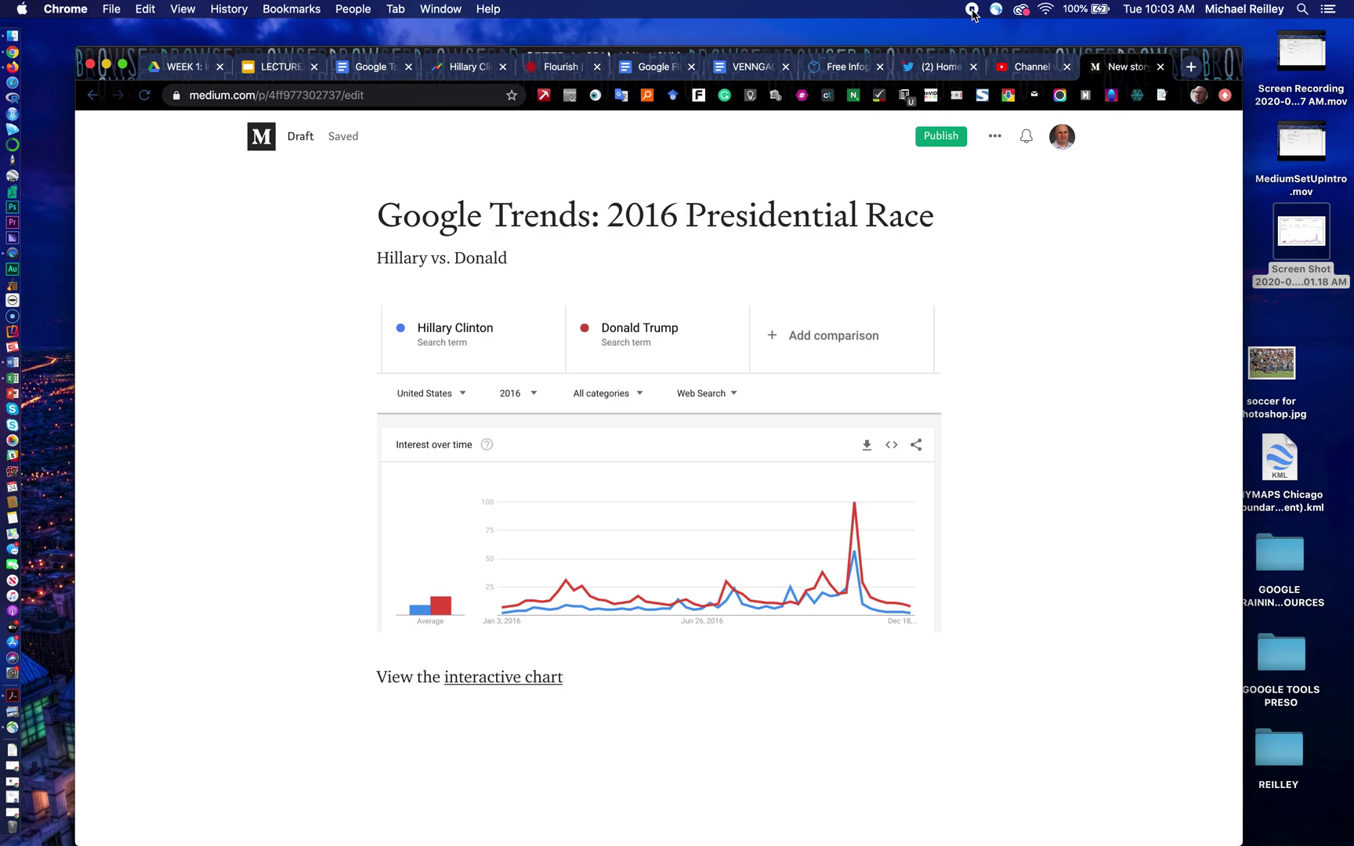
# Step: Switch to the Google Trends Assignment document in Google Docs
pyautogui.click(362, 69)
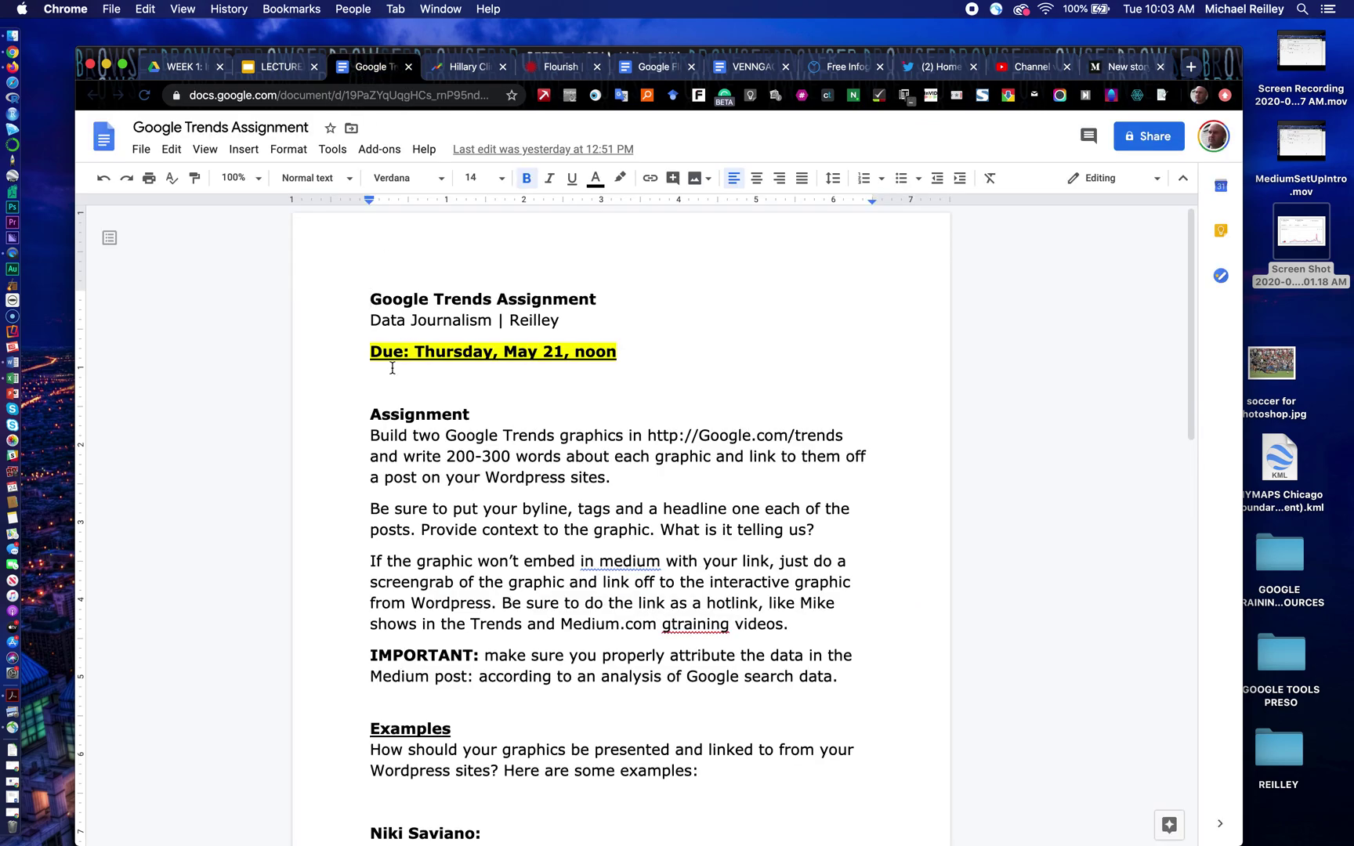